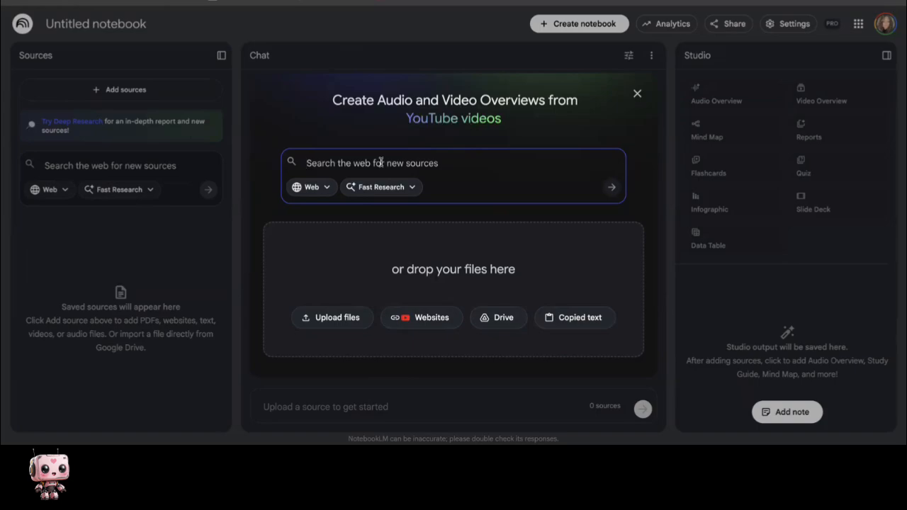
# Run a Fast Research web search for peer reviewed articles no later than 2020 on the impact of working from home on staff, with pros and cons
pyautogui.click(408, 190)
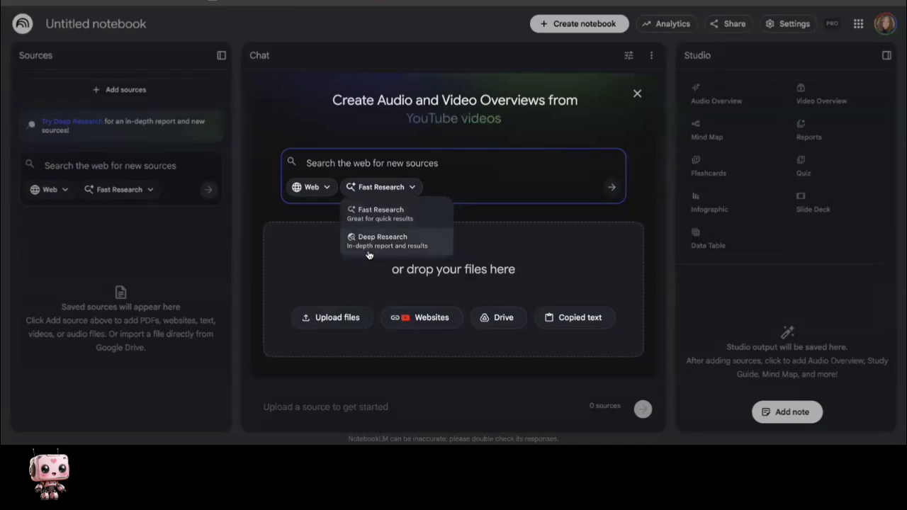
pyautogui.click(446, 163)
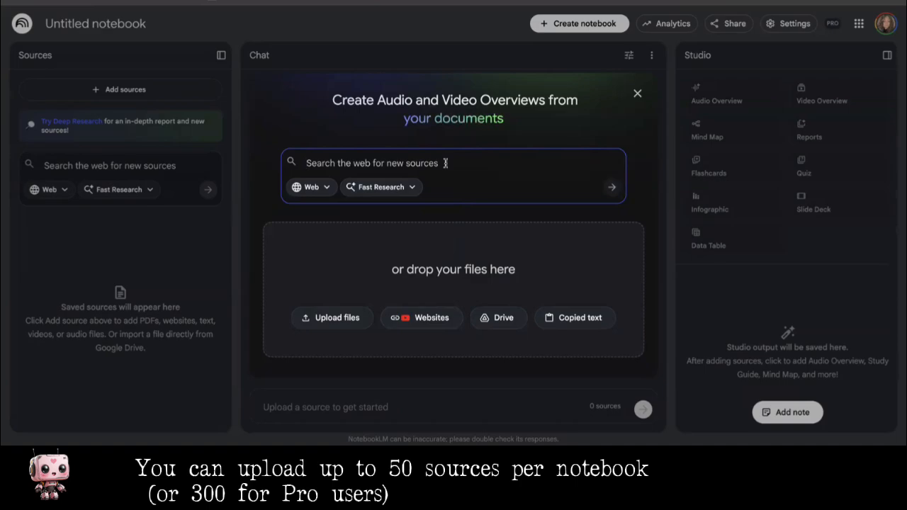
pyautogui.write('Provide ')
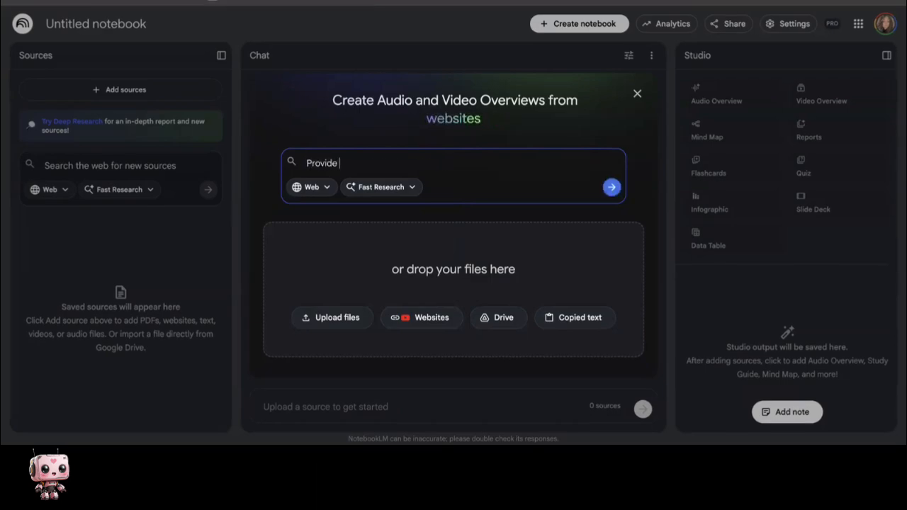
pyautogui.write('peer reviewed articles no later than 2020 that talks about the impact of working from home on staff. I want to see the pros and cons')
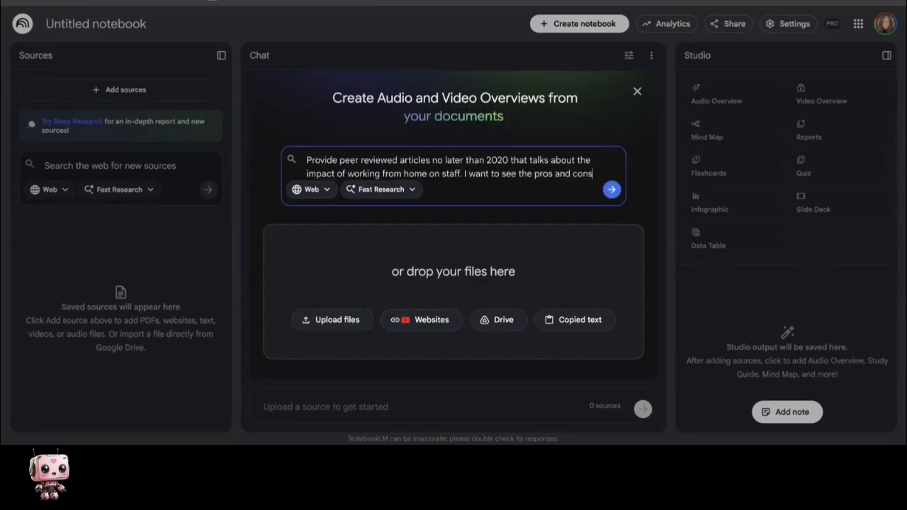
pyautogui.press('Return')
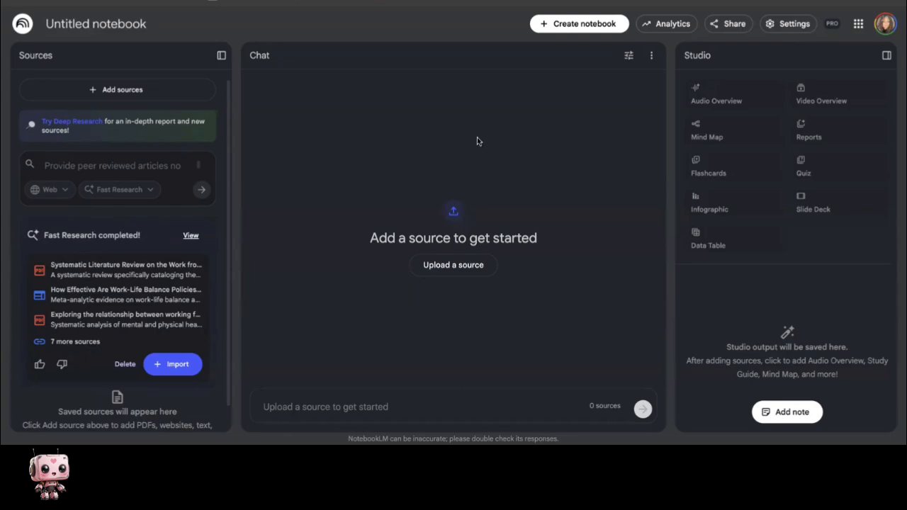
# Import all the articles found by Fast Research into the notebook and widen the sources list to show their full titles
pyautogui.scroll(-1, 124, 291)
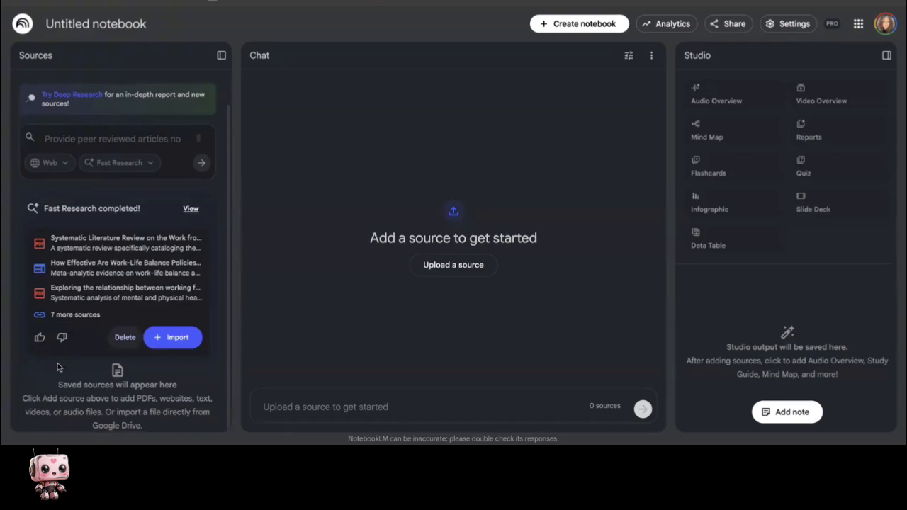
pyautogui.click(172, 341)
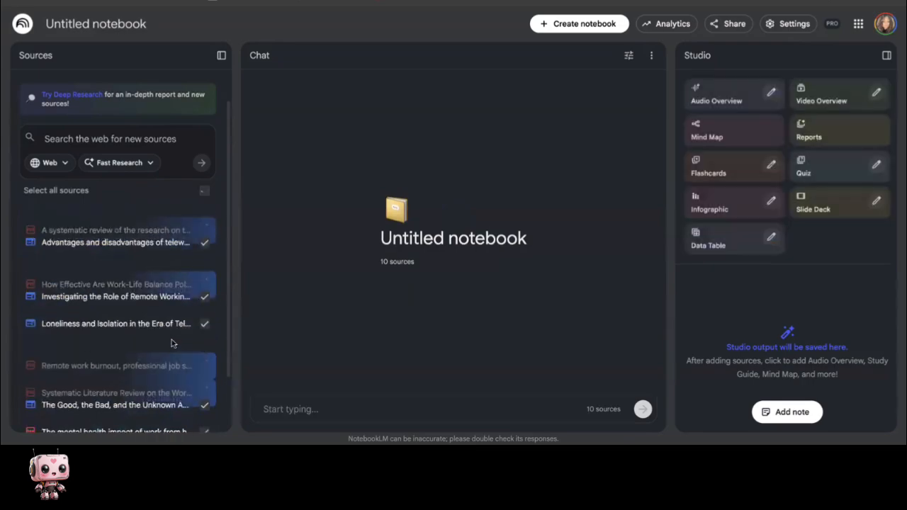
pyautogui.moveTo(236, 275); pyautogui.dragTo(539, 241)
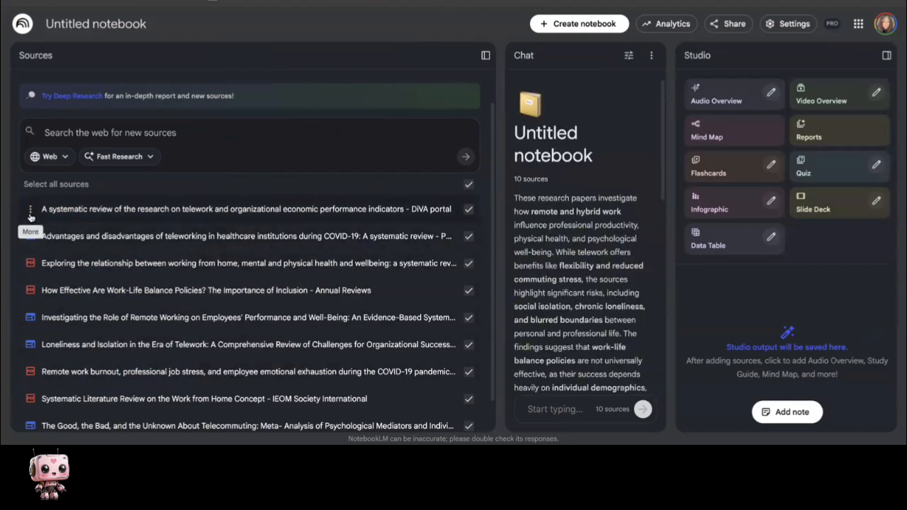
# Examine the imported source titles, the options for the first source, and the research modes available for finding more sources
pyautogui.click(31, 215)
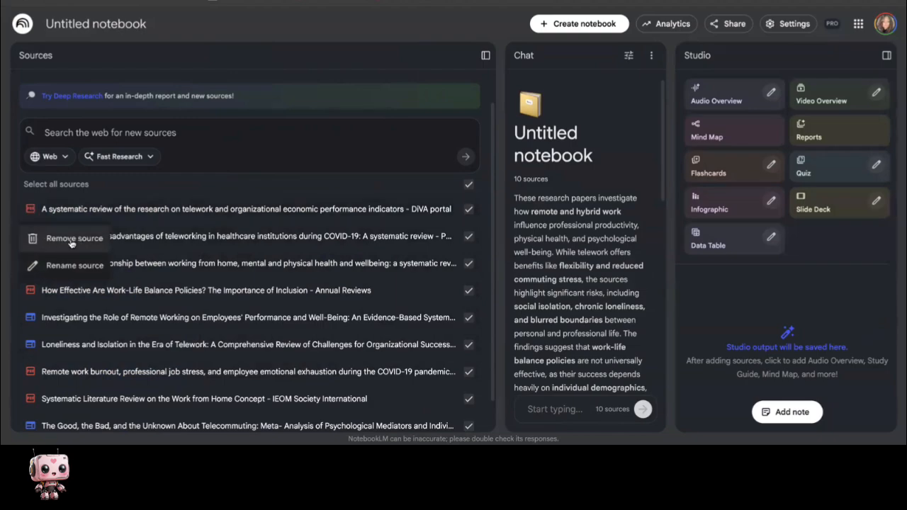
pyautogui.click(133, 192)
pyautogui.scroll(-1, 136, 250)
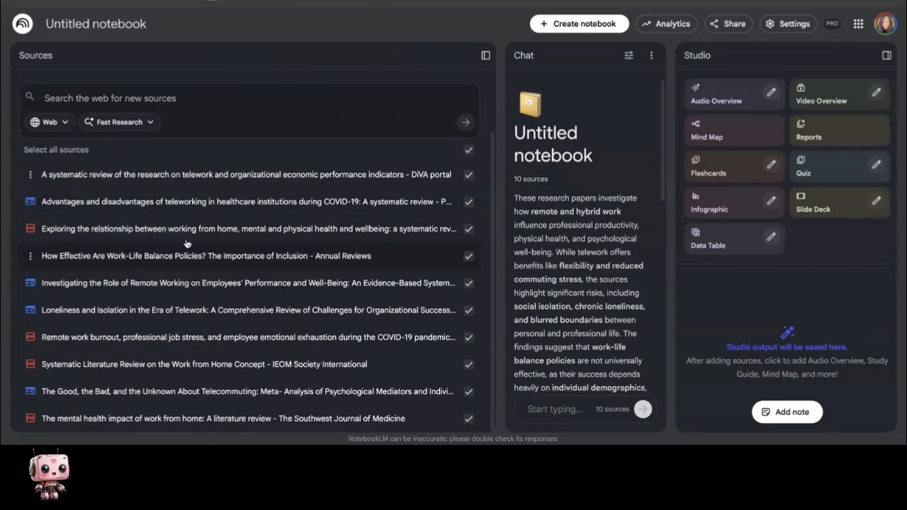
pyautogui.scroll(2, 188, 244)
pyautogui.scroll(-2, 158, 307)
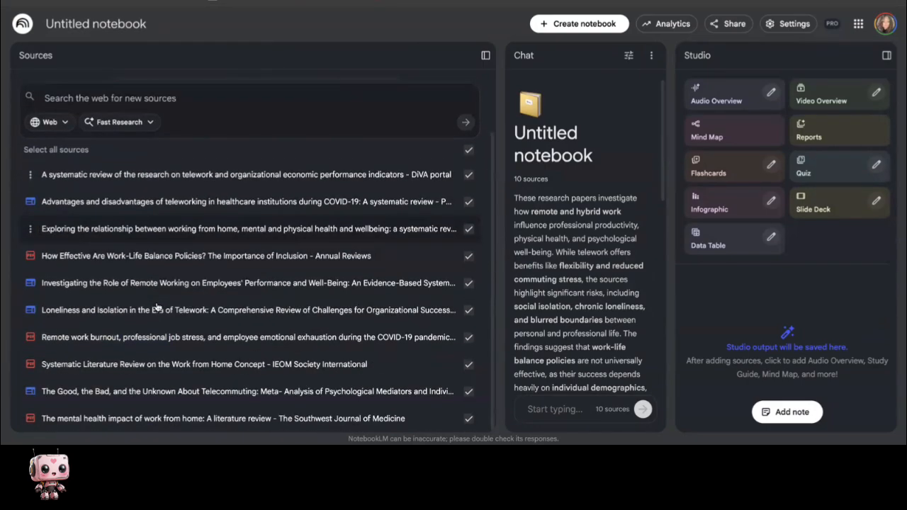
pyautogui.scroll(1, 149, 275)
pyautogui.scroll(1, 149, 275)
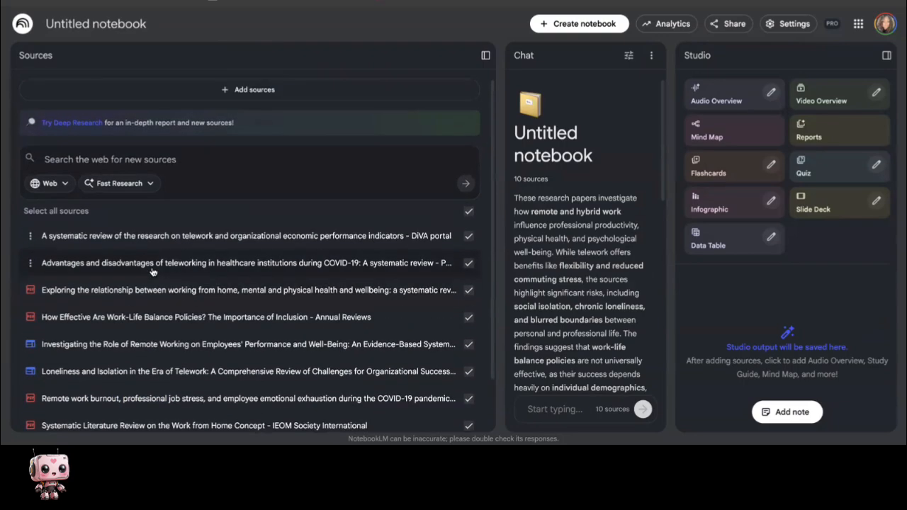
pyautogui.click(149, 186)
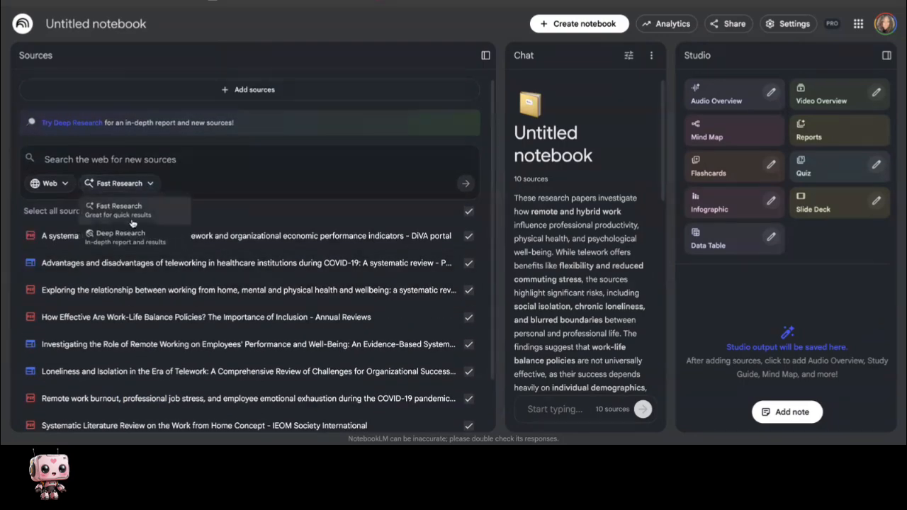
pyautogui.click(222, 210)
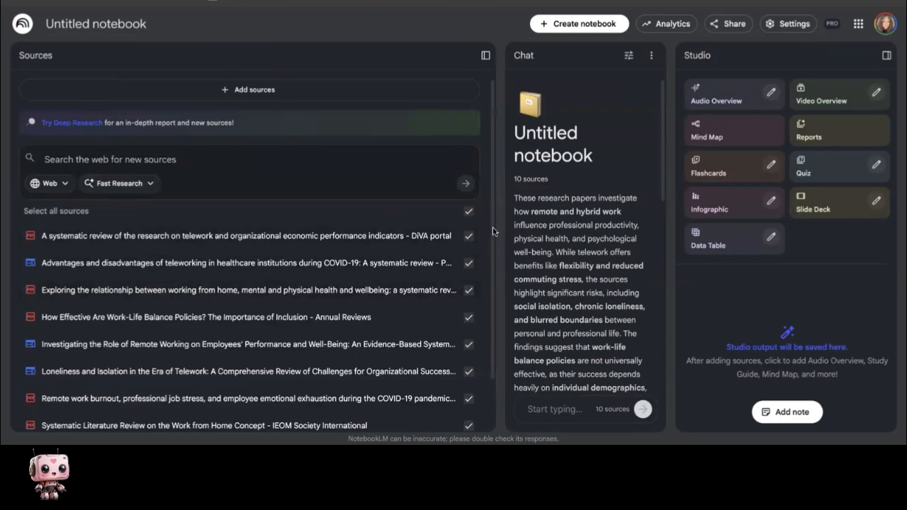
# Narrow the sources list and ask the chat "Is there any high level impacts on staff who work from home that are negative"
pyautogui.moveTo(491, 224); pyautogui.dragTo(175, 282)
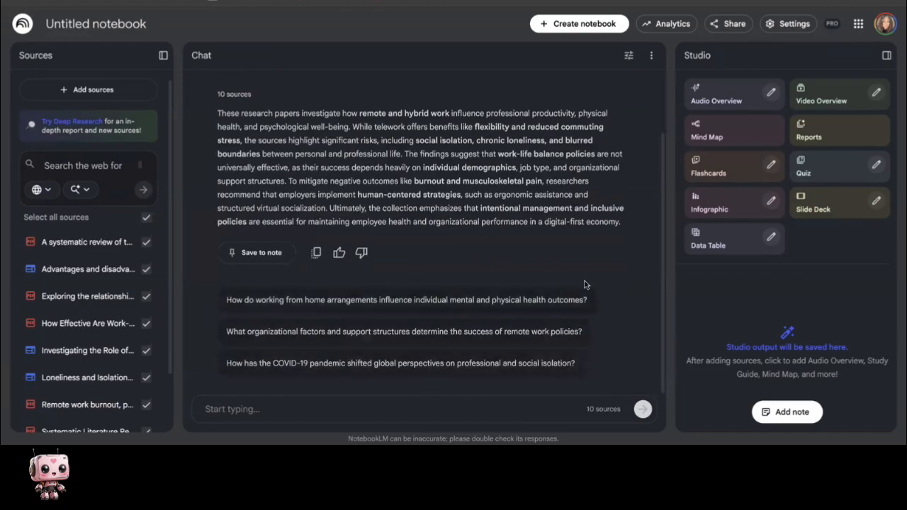
pyautogui.click(265, 412)
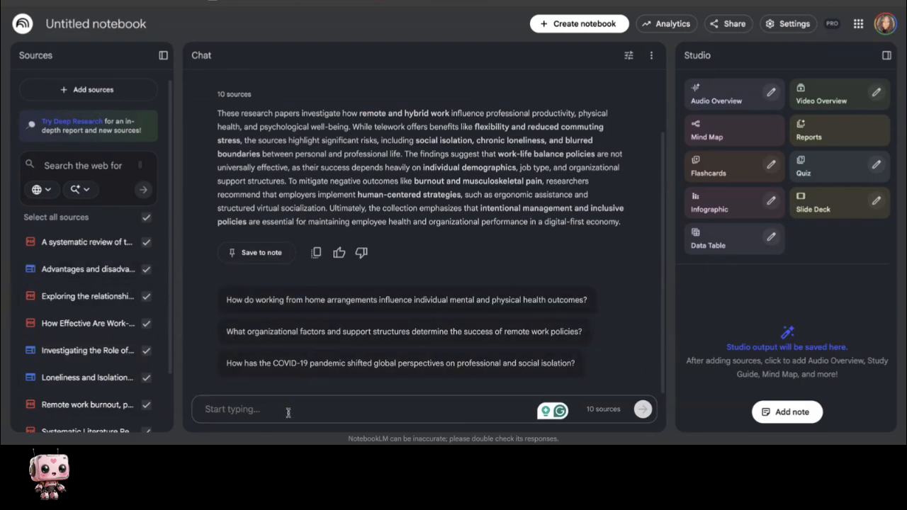
pyautogui.write('Is there any')
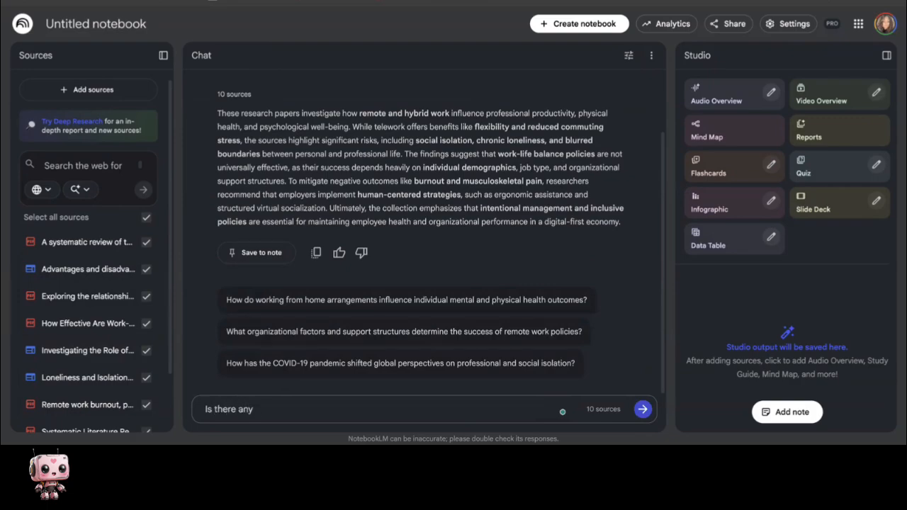
pyautogui.write(' highlevel')
pyautogui.press('BackSpace')
pyautogui.press('BackSpace')
pyautogui.write('level im')
pyautogui.write('mpa')
pyautogui.press('BackSpace')
pyautogui.press('BackSpace')
pyautogui.press('BackSpace')
pyautogui.write('pacts on staff who work from home that are negative')
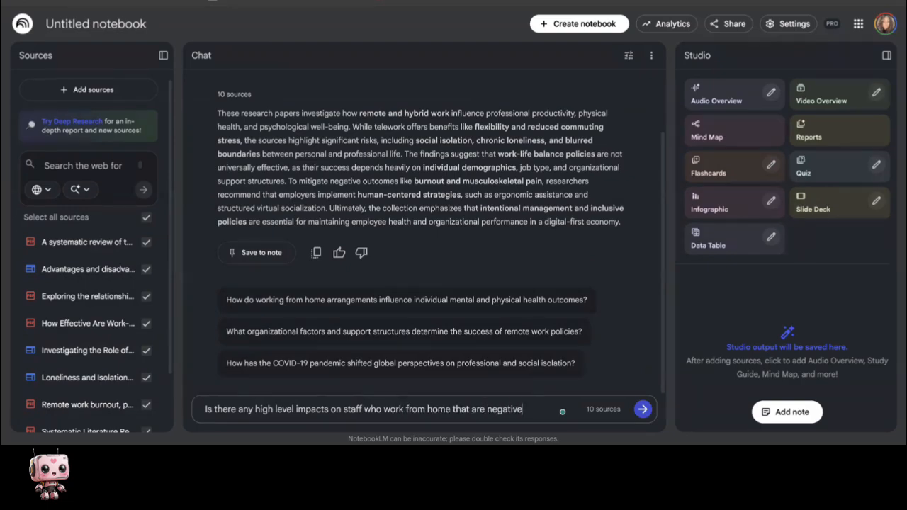
pyautogui.press('Return')
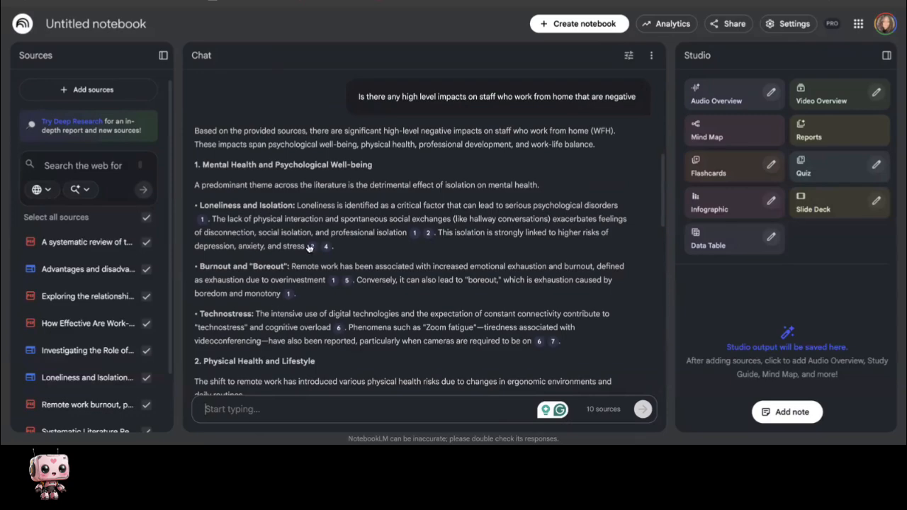
# Read through the chat answer on negative work-from-home impacts and the notebook summary above it
pyautogui.scroll(-5, 331, 317)
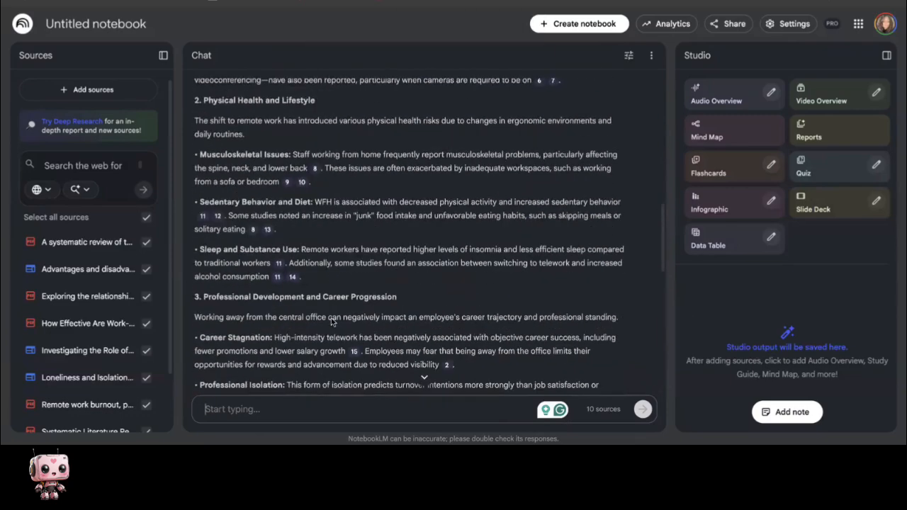
pyautogui.scroll(-10, 331, 322)
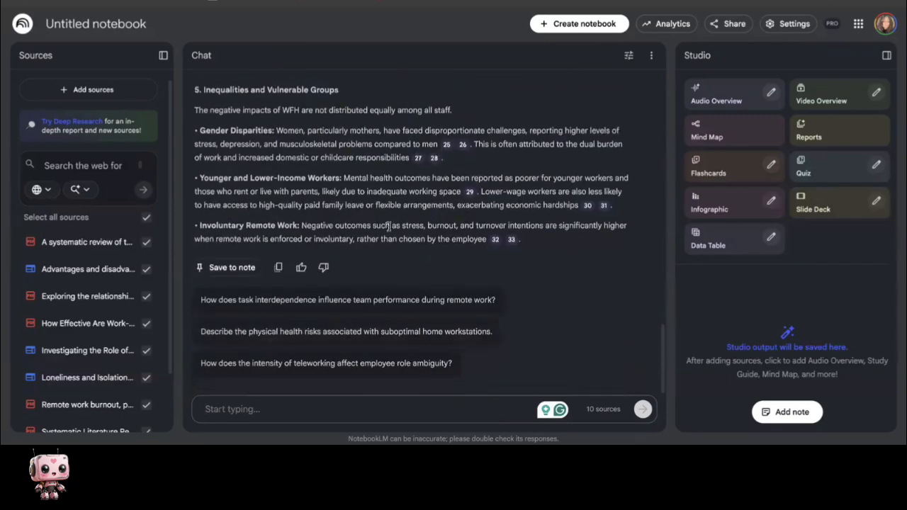
pyautogui.scroll(20, 375, 259)
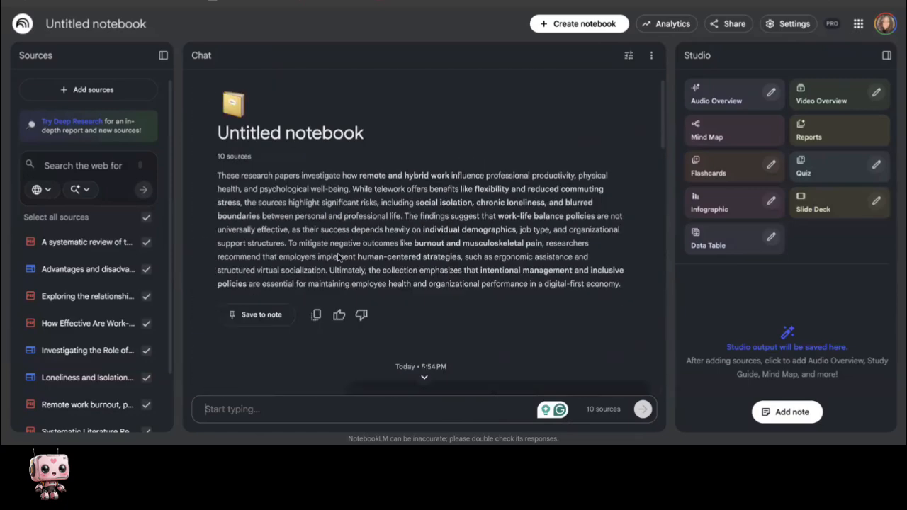
pyautogui.scroll(-5, 307, 214)
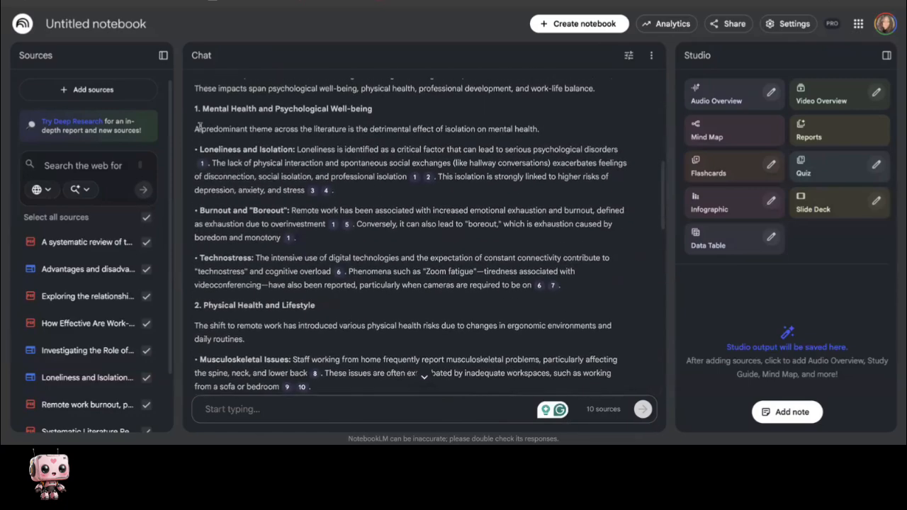
pyautogui.scroll(3, 344, 197)
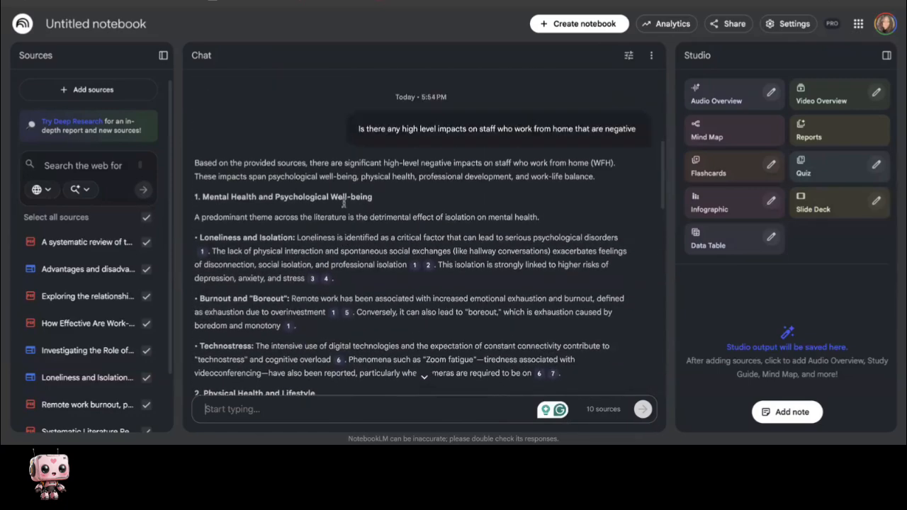
pyautogui.scroll(5, 347, 237)
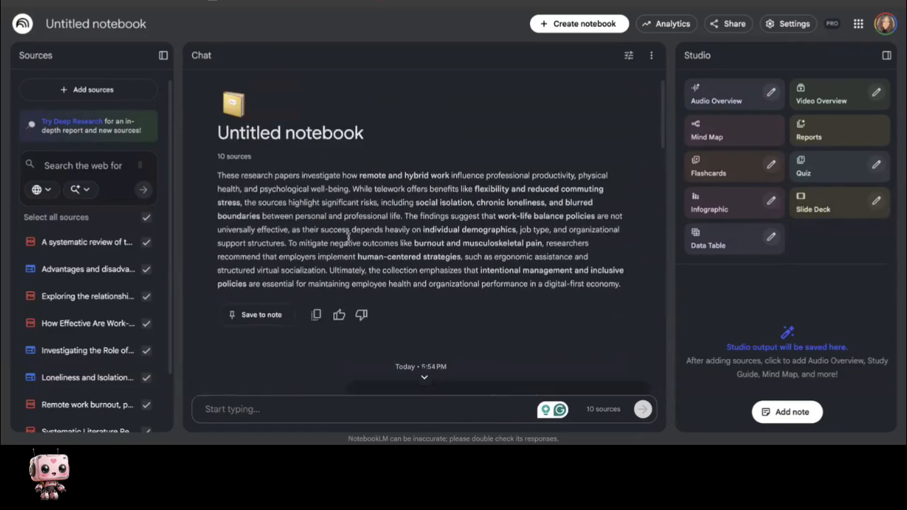
# Rename the untitled notebook as WFH
pyautogui.doubleClick(322, 129)
pyautogui.hotkey('ctrl', 'a')
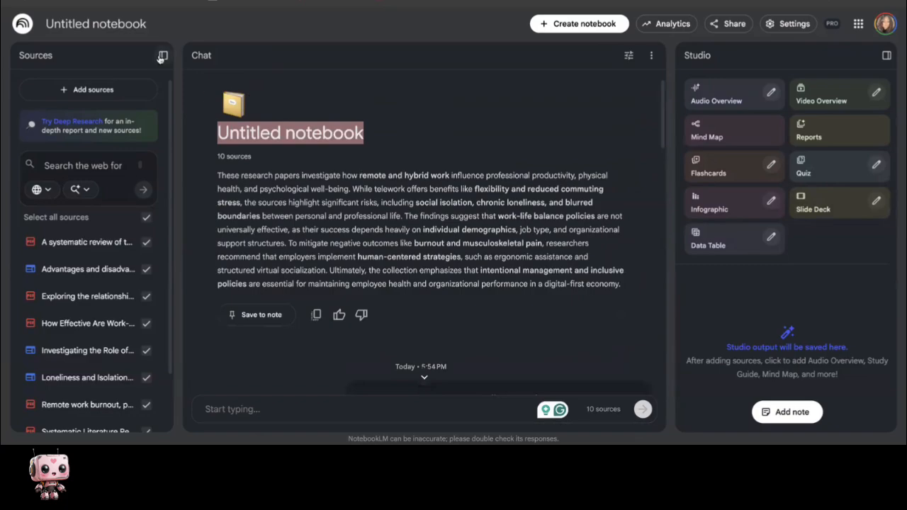
pyautogui.click(360, 170)
pyautogui.click(127, 25)
pyautogui.doubleClick(127, 25)
pyautogui.hotkey('ctrl', 'a')
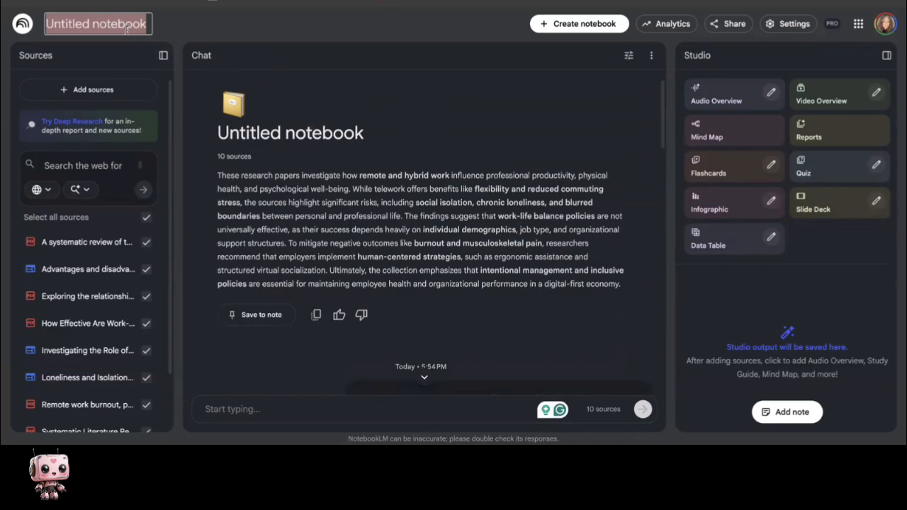
pyautogui.write('WD')
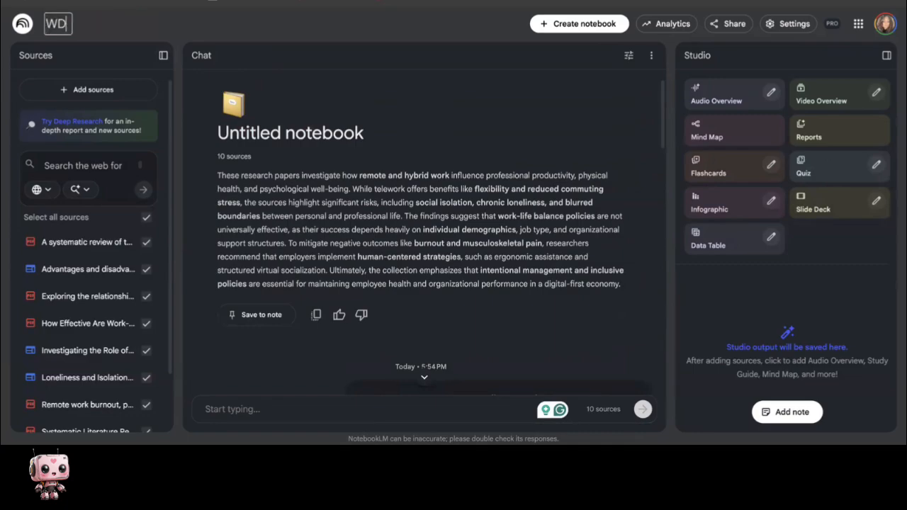
pyautogui.press('BackSpace')
pyautogui.write('FG')
pyautogui.press('BackSpace')
pyautogui.write('H')
pyautogui.press('Return')
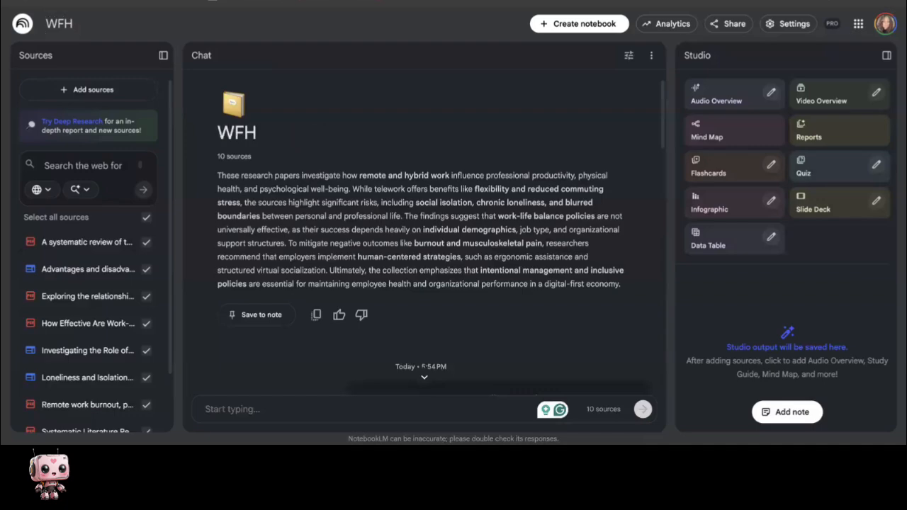
# Save the complete chat answer about the negative impacts of working from home as a note in the notebook
pyautogui.scroll(-10, 354, 234)
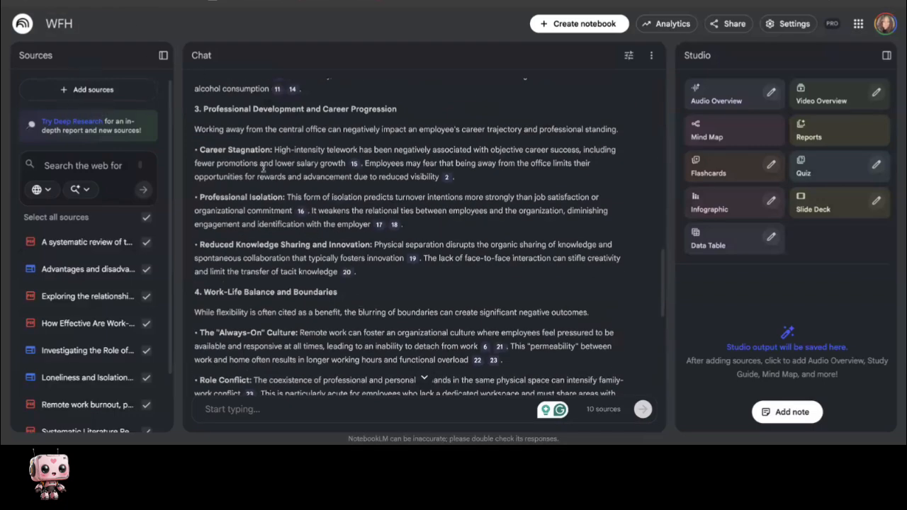
pyautogui.scroll(-6, 364, 275)
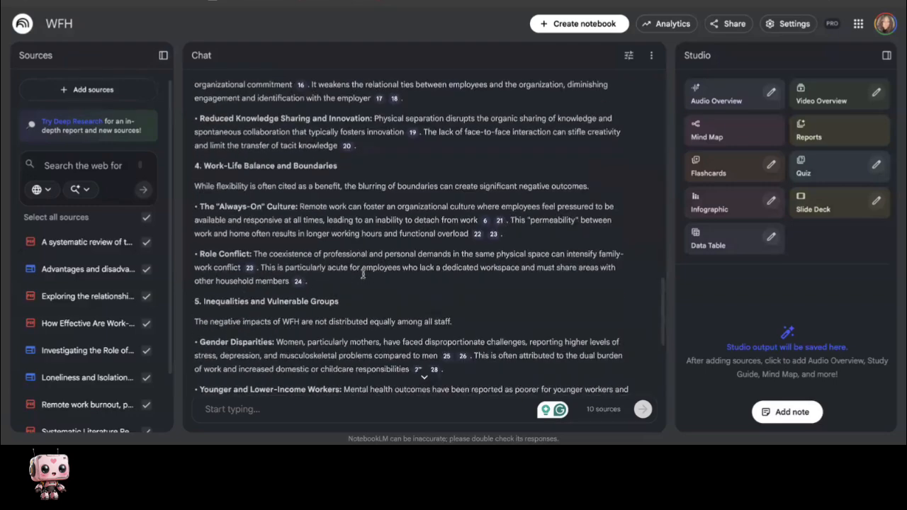
pyautogui.scroll(6, 364, 264)
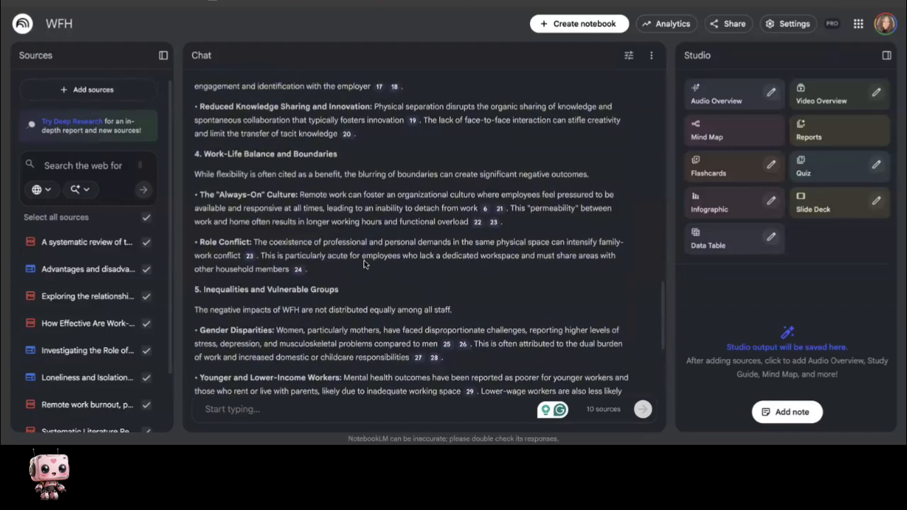
pyautogui.scroll(-6, 368, 211)
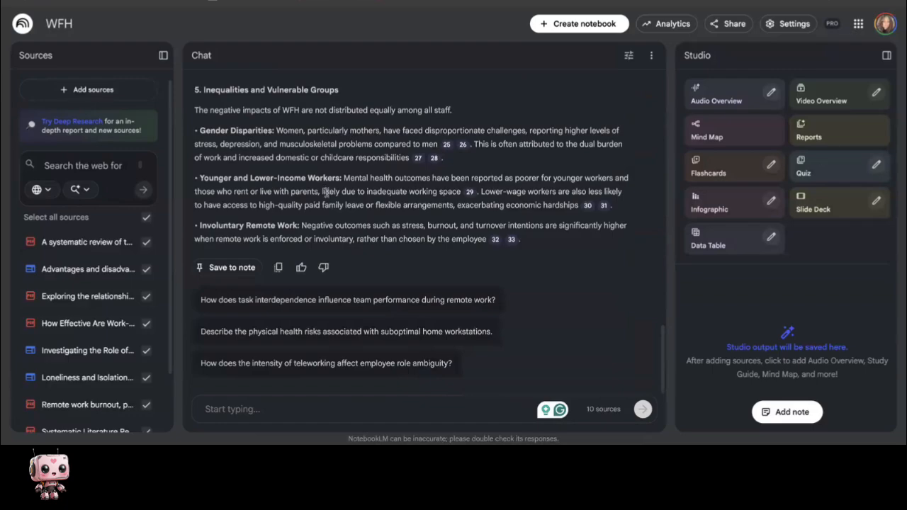
pyautogui.click(232, 268)
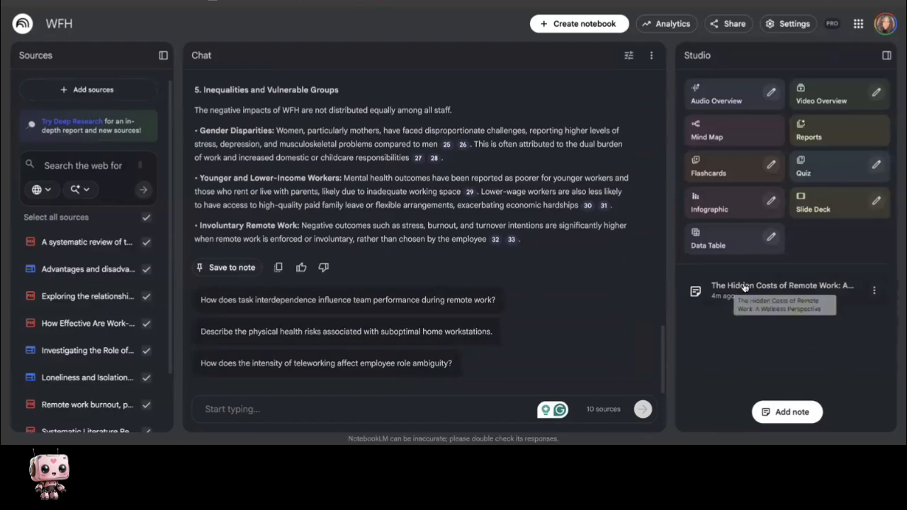
pyautogui.scroll(15, 546, 315)
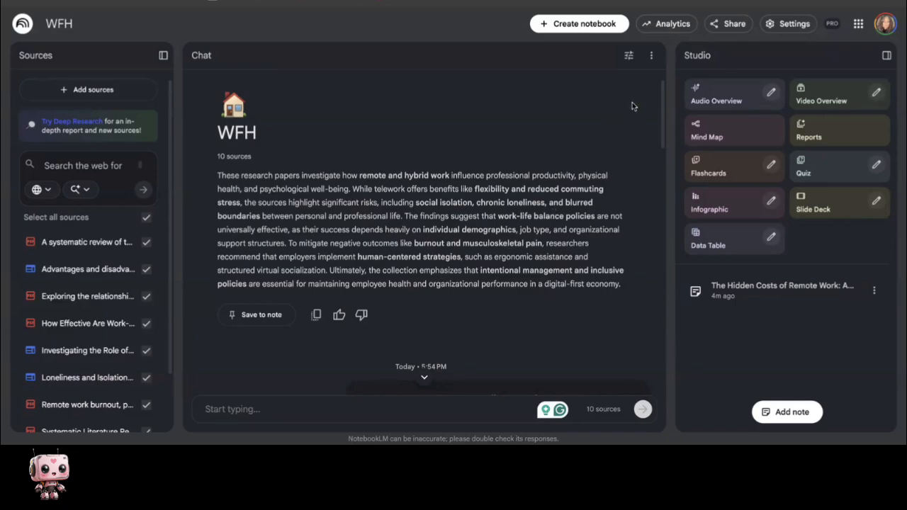
# Check the chat history options and the conversion and export options of the saved note on the hidden costs of remote work
pyautogui.click(652, 55)
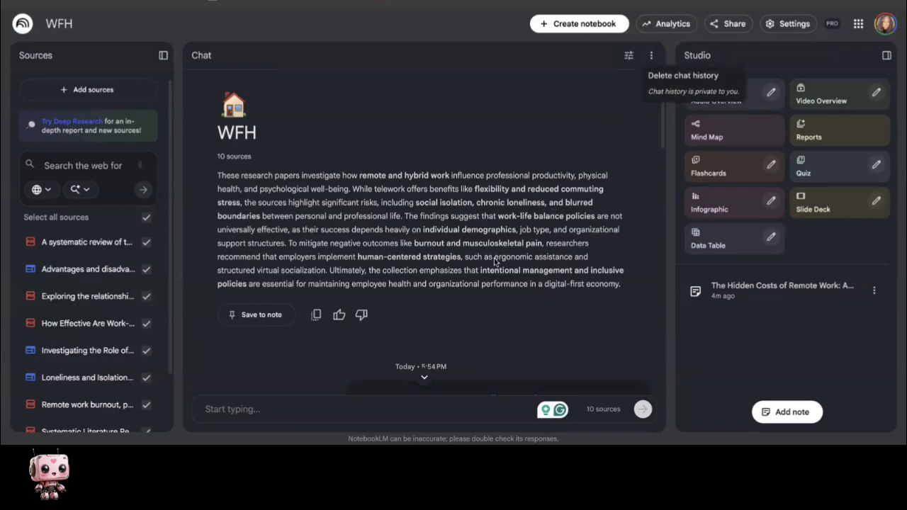
pyautogui.click(487, 289)
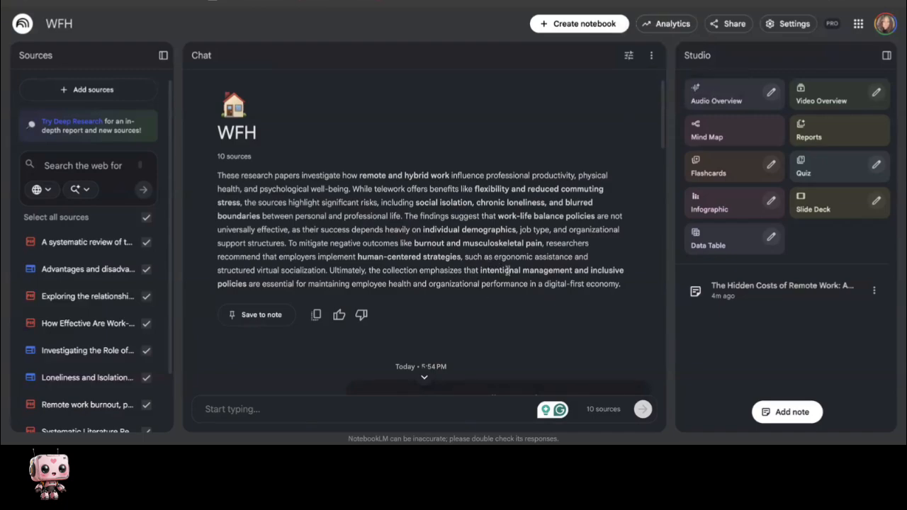
pyautogui.scroll(-10, 469, 315)
pyautogui.scroll(-3, 470, 315)
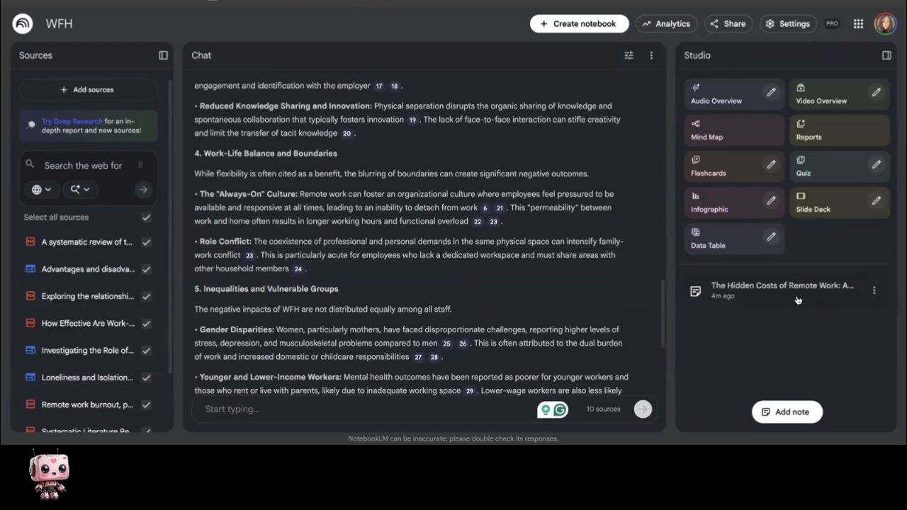
pyautogui.click(875, 292)
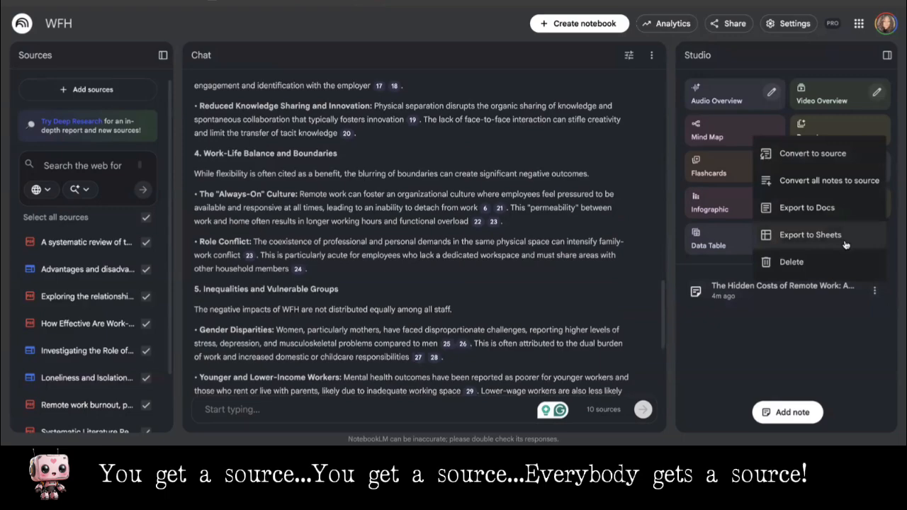
pyautogui.click(783, 339)
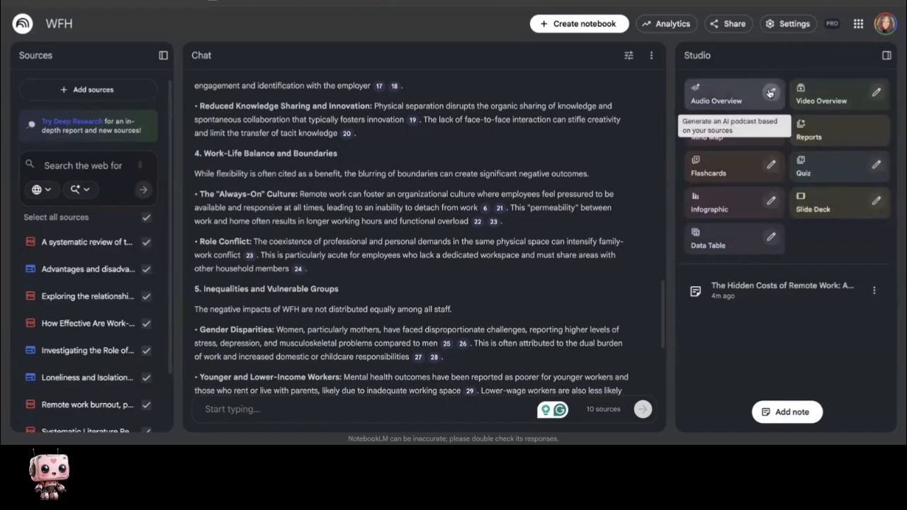
# Review the Audio Overview customization options, including formats and the language list, and leave without generating
pyautogui.click(771, 92)
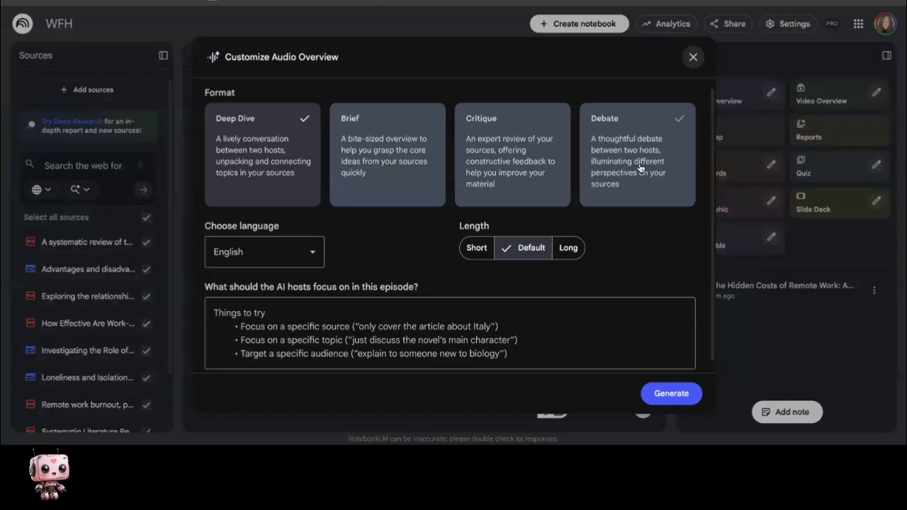
pyautogui.click(316, 256)
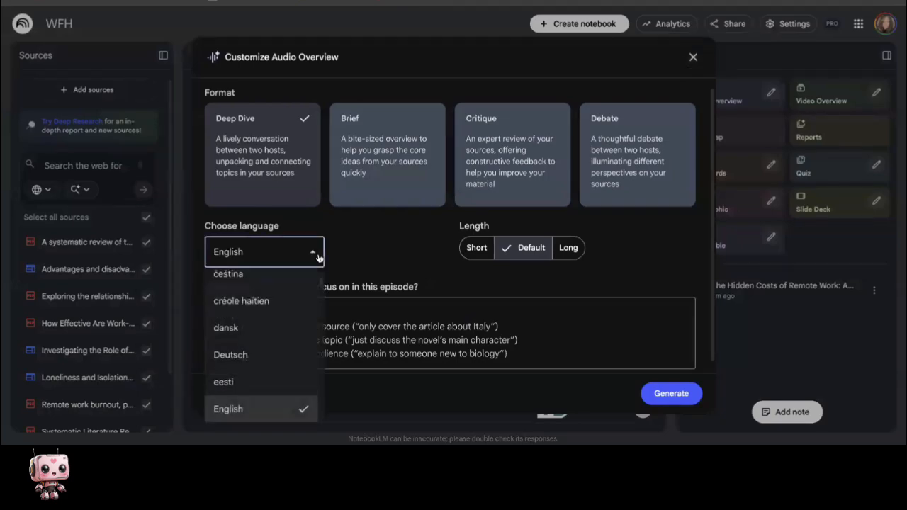
pyautogui.click(365, 252)
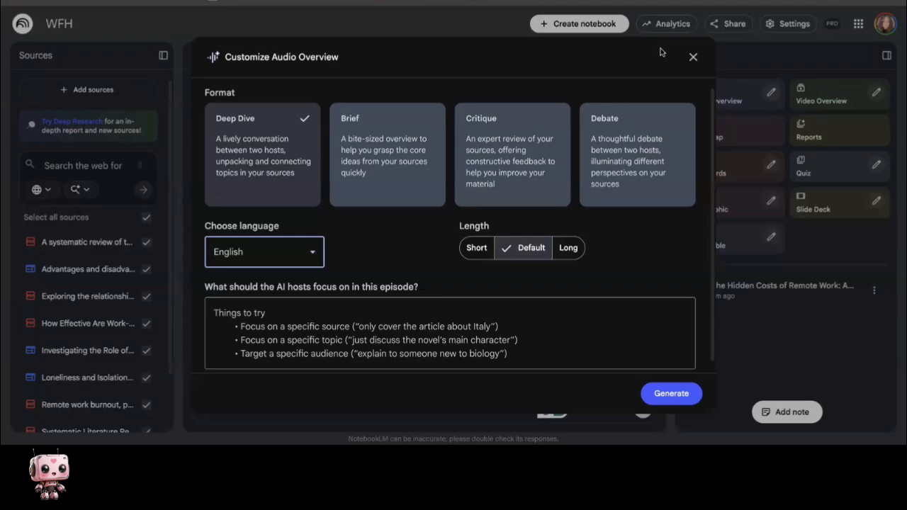
pyautogui.click(691, 57)
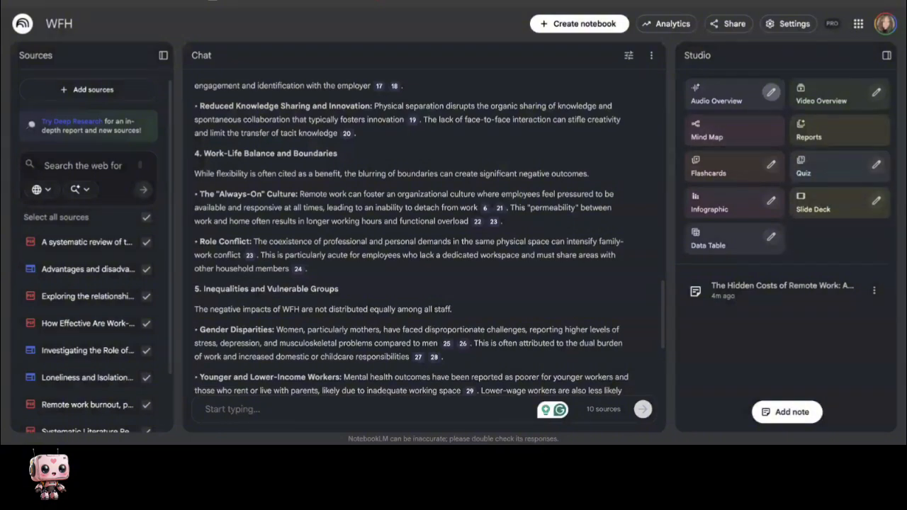
# Generate a Video Overview with the default settings and look through the available video formats and visual styles
pyautogui.click(835, 100)
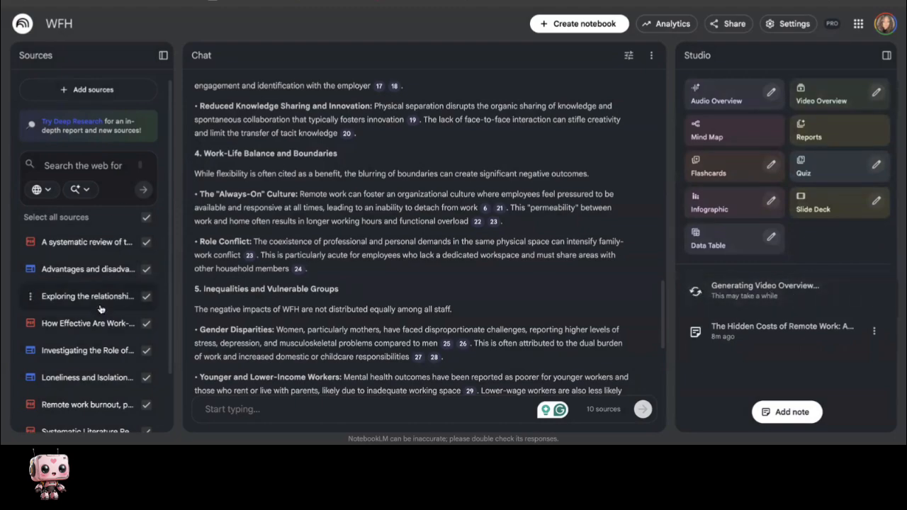
pyautogui.click(876, 94)
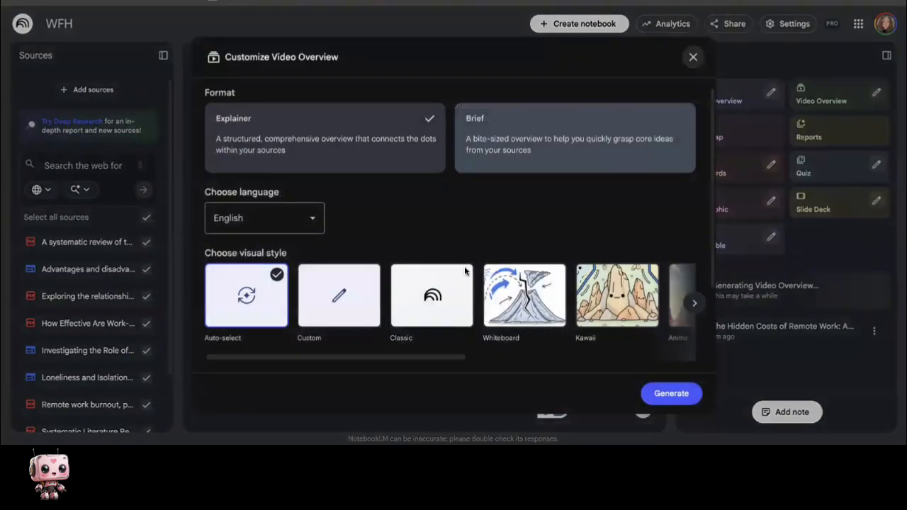
pyautogui.moveTo(310, 359); pyautogui.dragTo(567, 349)
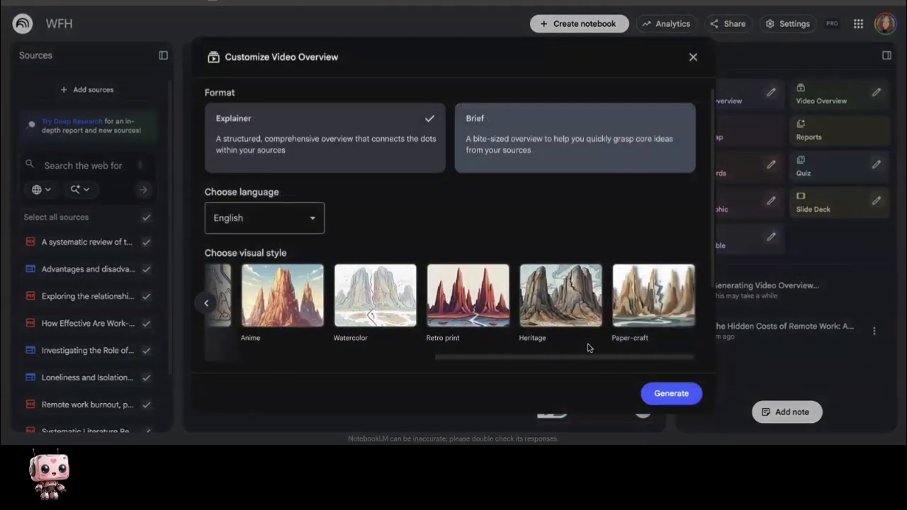
pyautogui.moveTo(473, 360); pyautogui.dragTo(263, 364)
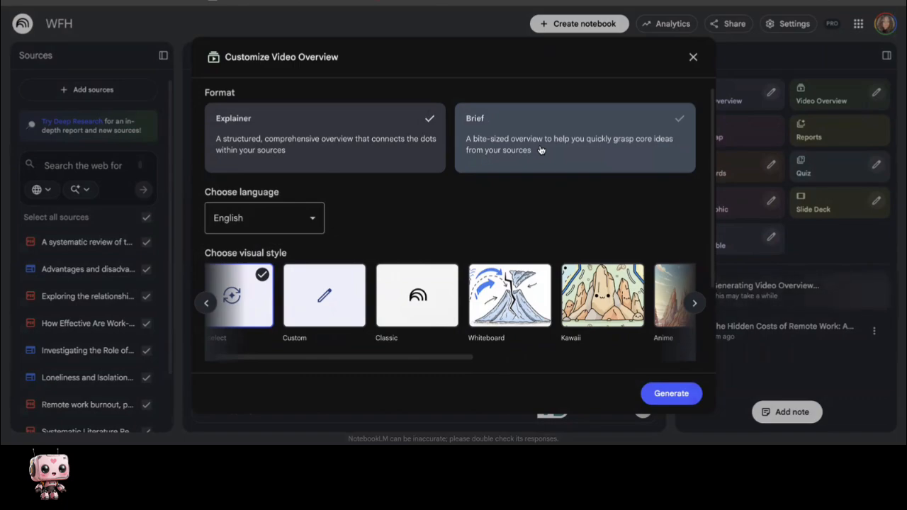
pyautogui.moveTo(460, 361); pyautogui.dragTo(528, 356)
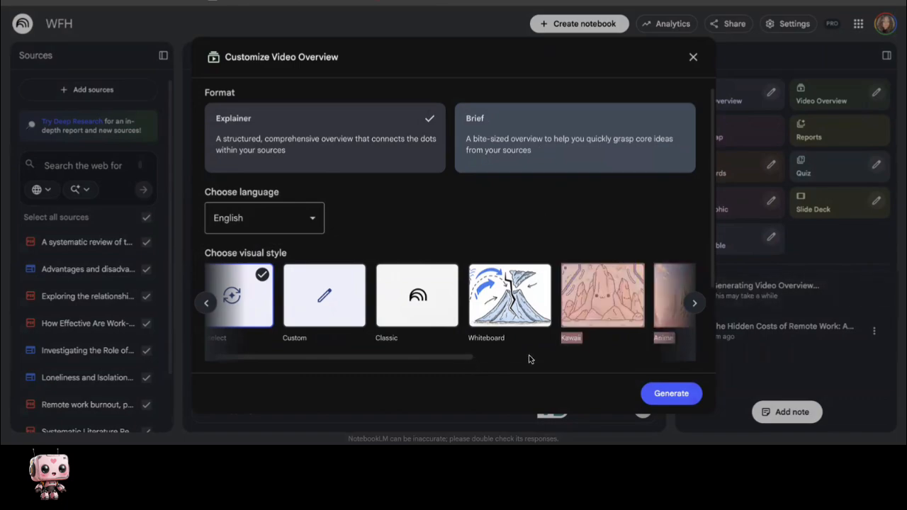
pyautogui.moveTo(456, 368); pyautogui.dragTo(626, 344)
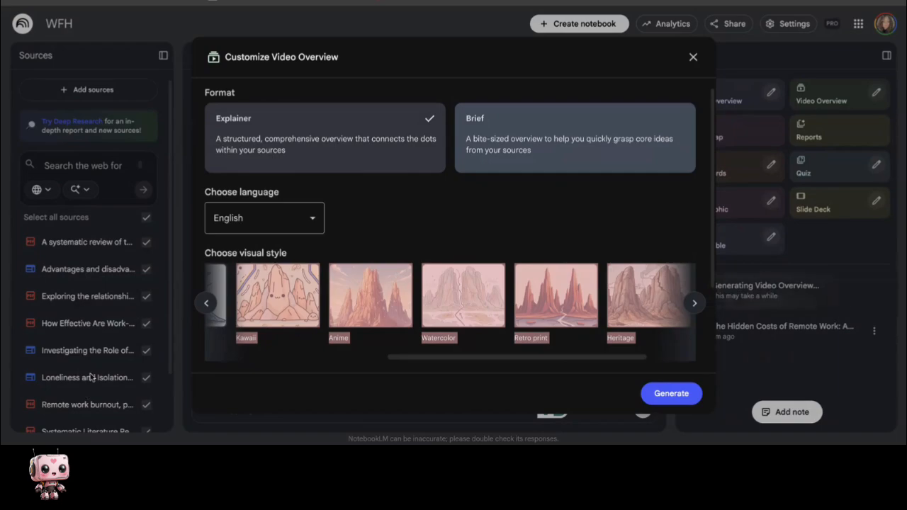
pyautogui.click(692, 61)
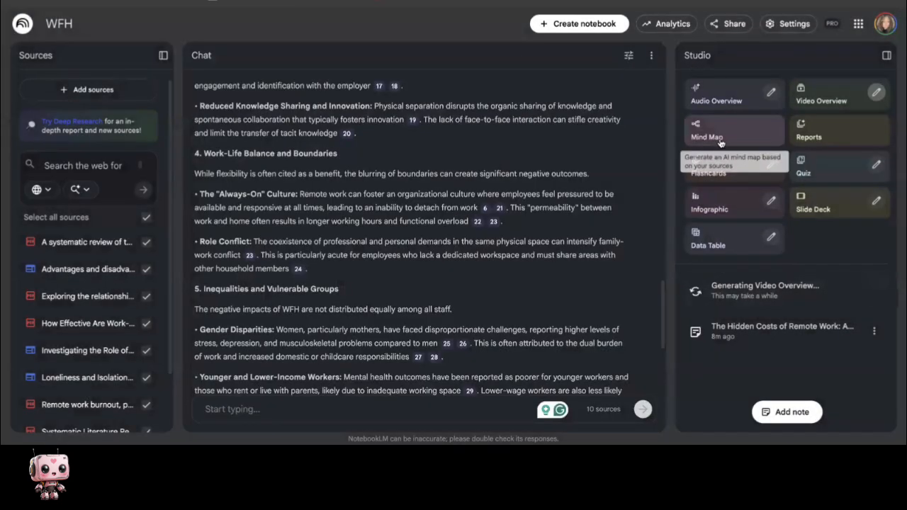
# Generate a mind map from the sources, open it, and expand Work-Life Balance Policies and its Barriers to Effectiveness branch
pyautogui.click(721, 131)
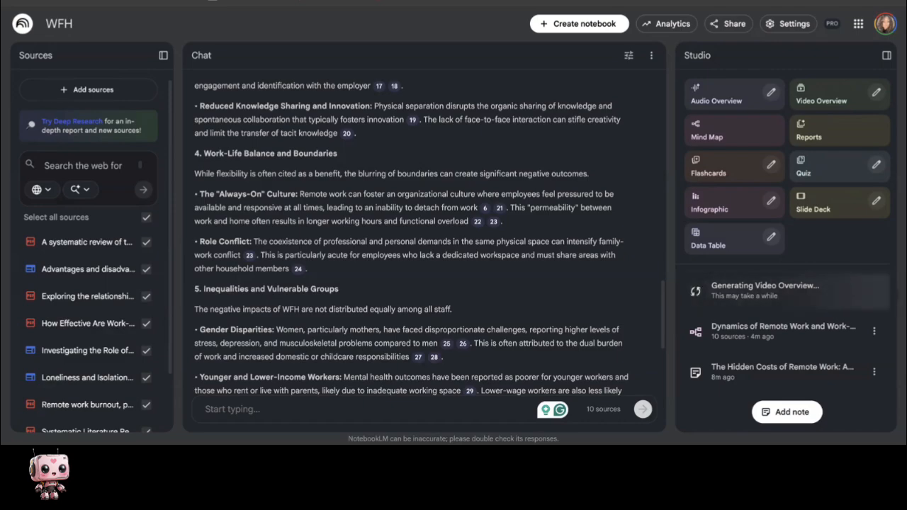
pyautogui.click(791, 338)
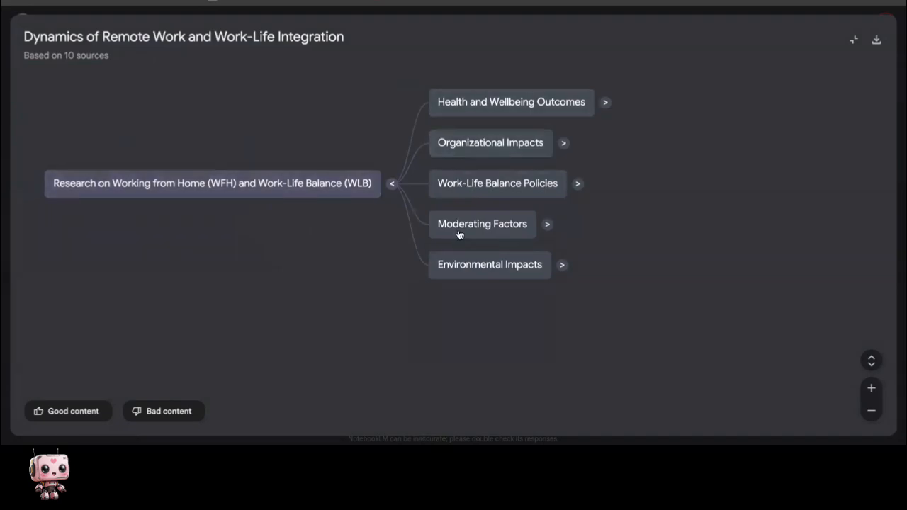
pyautogui.click(579, 184)
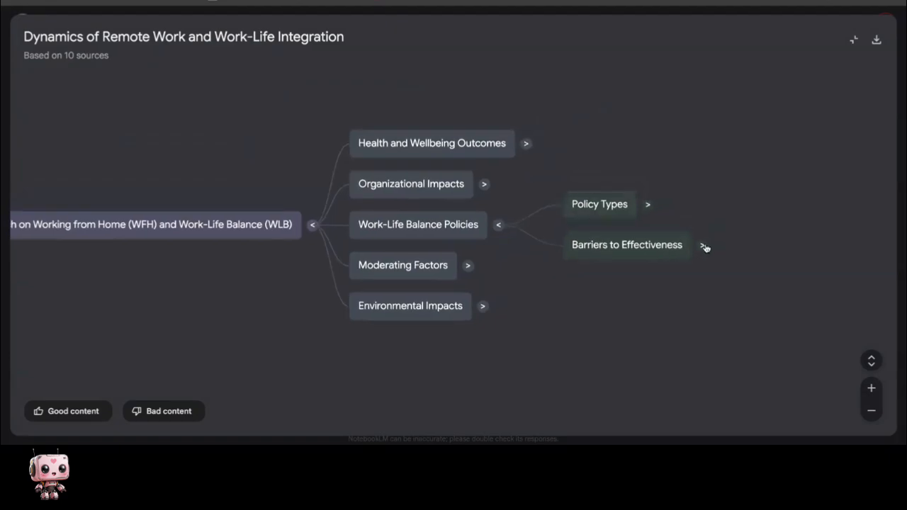
pyautogui.click(704, 246)
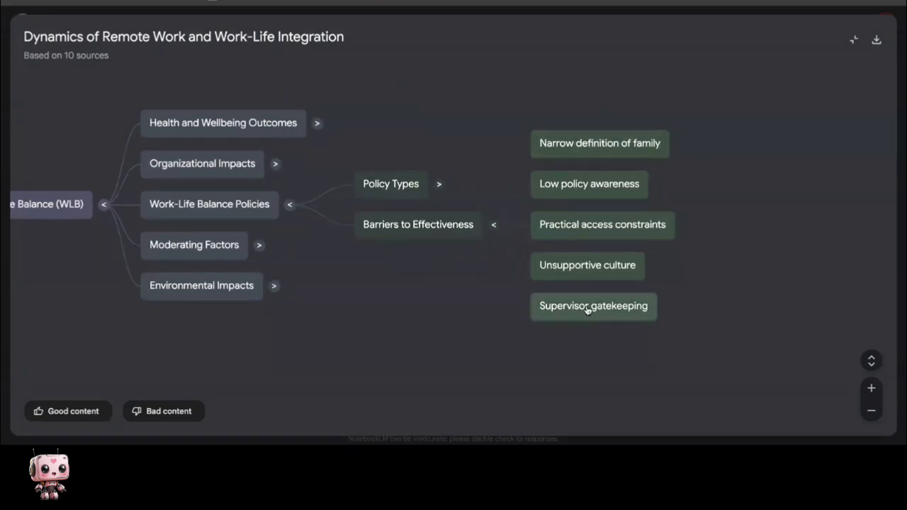
# Ask the chat about the mind map's "Unsupportive culture" topic, read through the answer, and save it as a note
pyautogui.click(585, 267)
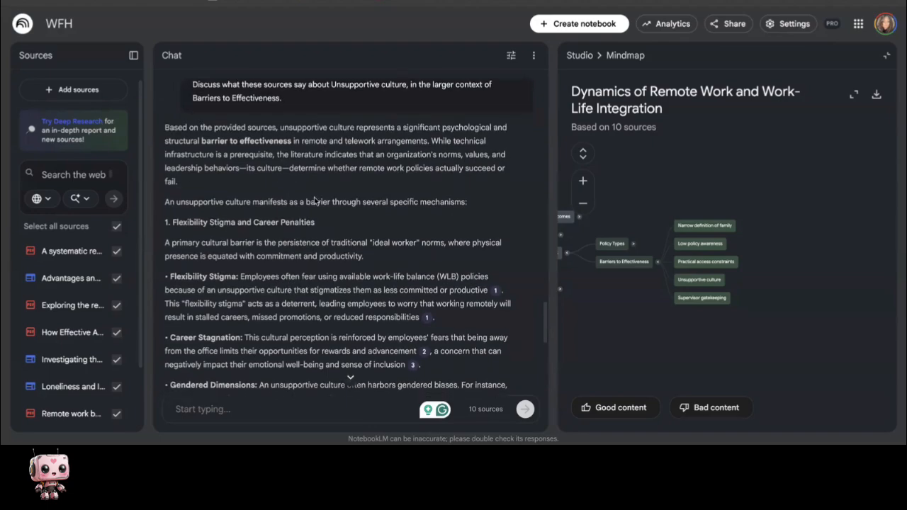
pyautogui.scroll(-5, 259, 236)
pyautogui.scroll(-5, 259, 238)
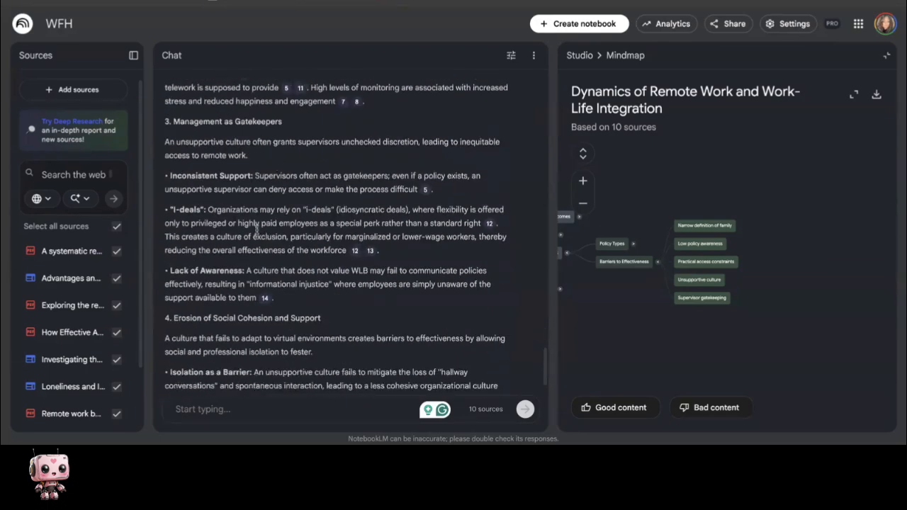
pyautogui.scroll(-2, 263, 274)
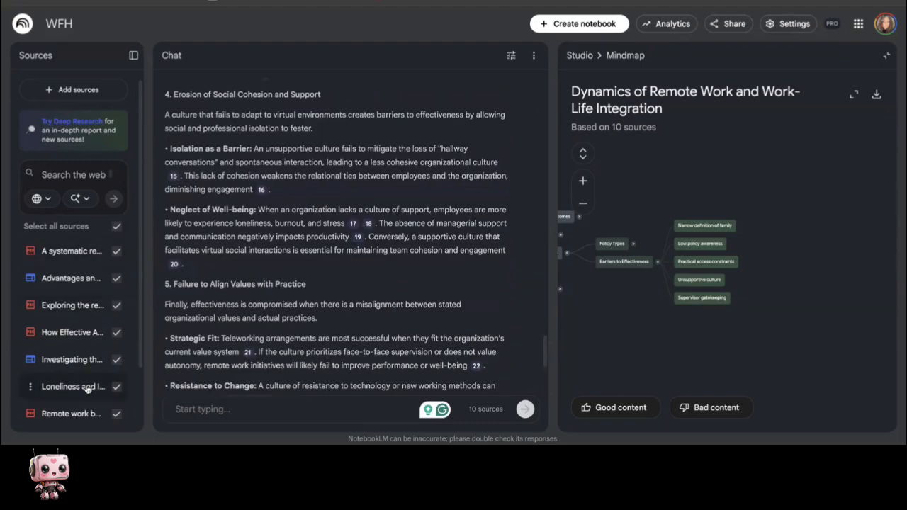
pyautogui.scroll(-3, 286, 286)
pyautogui.scroll(-1, 286, 287)
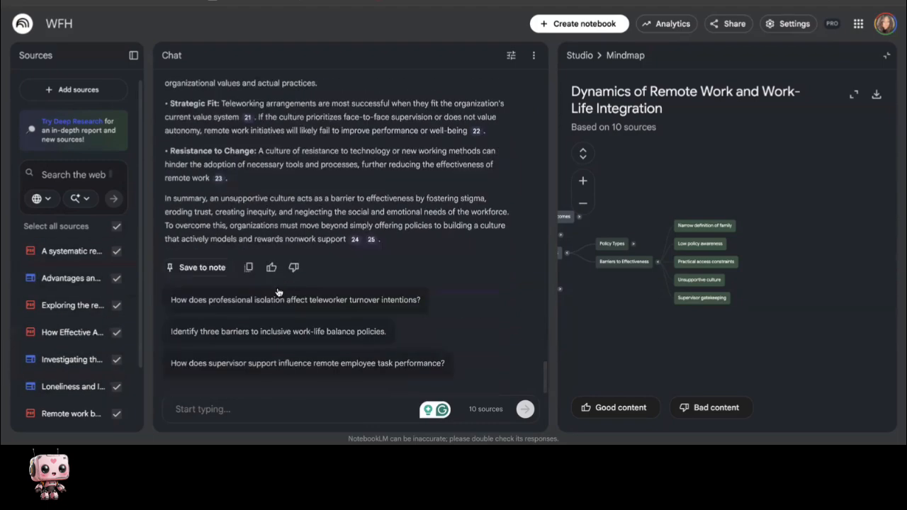
pyautogui.click(211, 277)
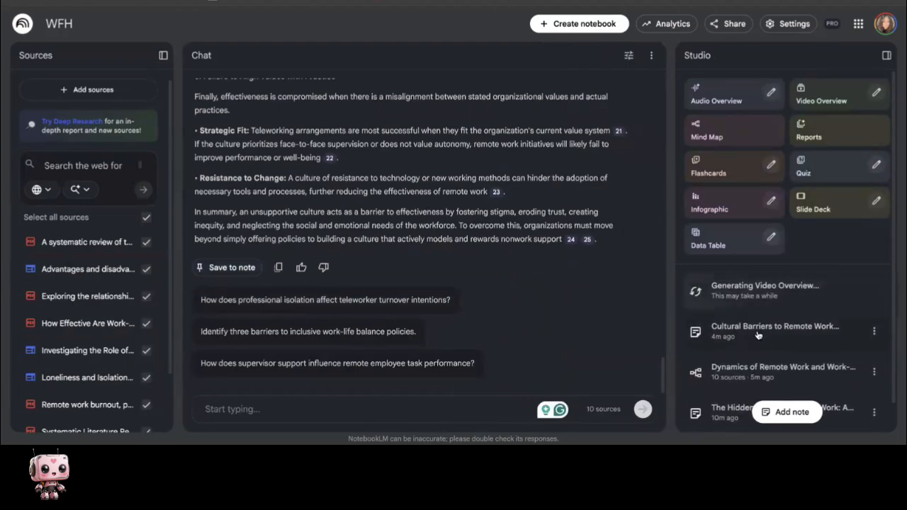
# Review the available report formats and the Create Your Own report settings, and leave without generating a report
pyautogui.click(834, 138)
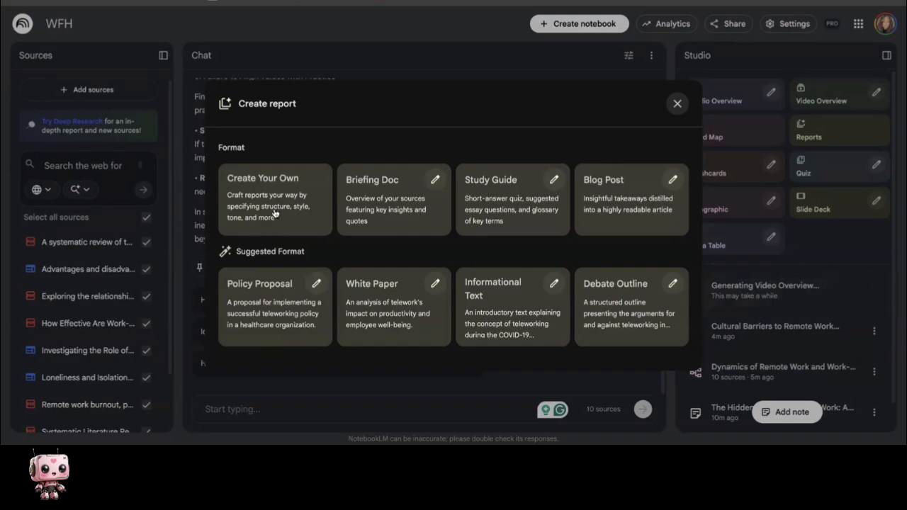
pyautogui.click(253, 217)
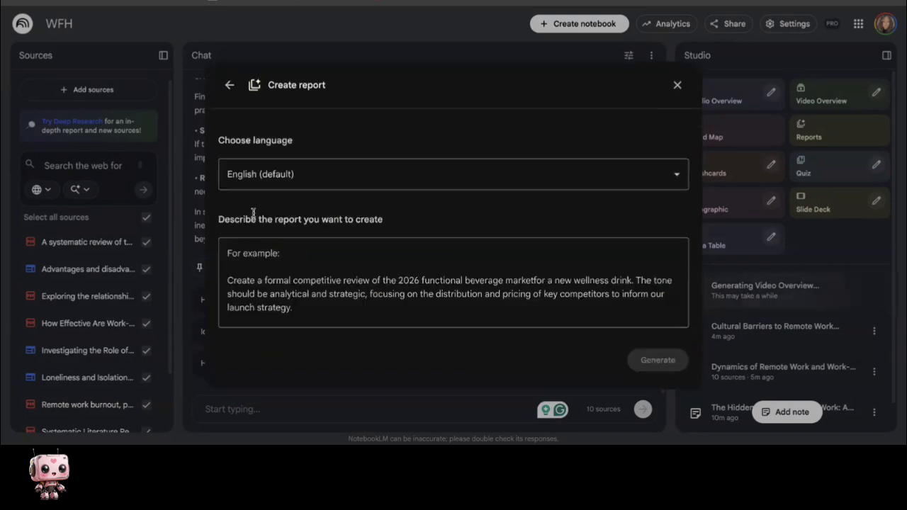
pyautogui.click(676, 88)
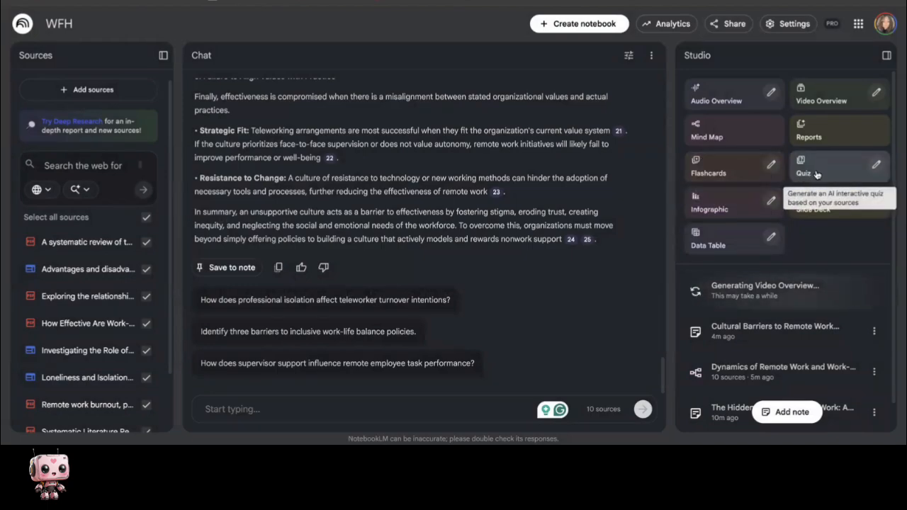
# Review the customization options for flashcards and for the quiz, closing each without generating anything
pyautogui.click(771, 164)
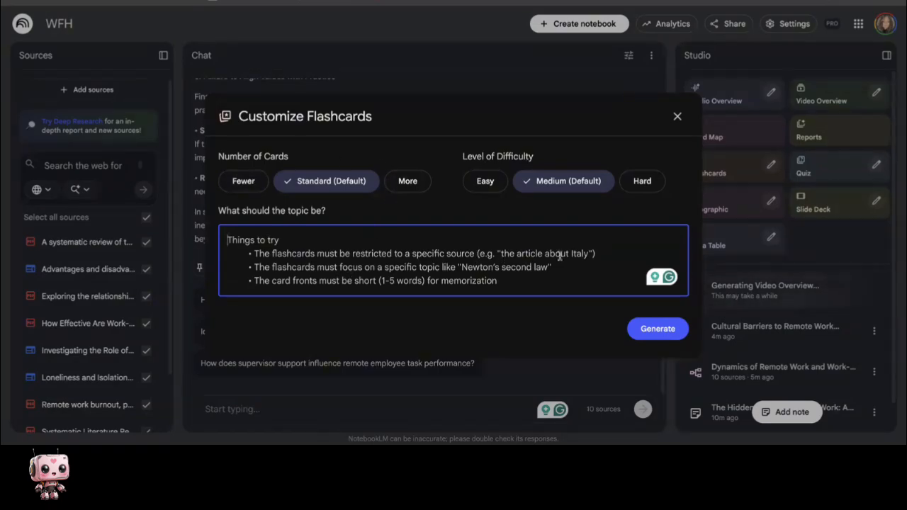
pyautogui.click(676, 116)
pyautogui.click(876, 166)
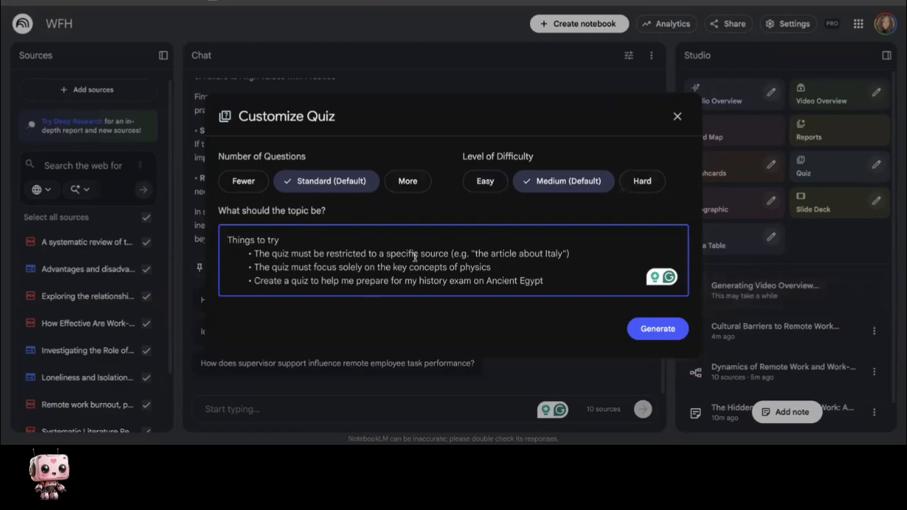
pyautogui.click(677, 116)
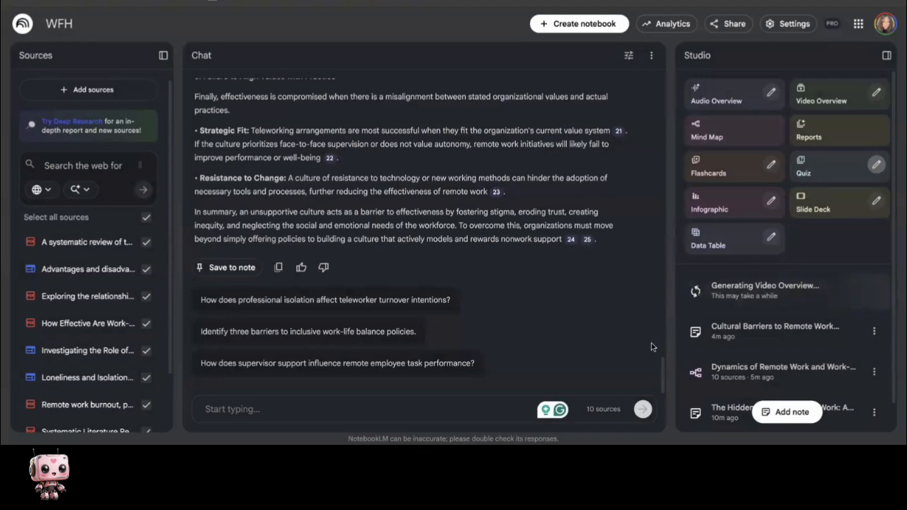
# Generate a landscape, standard-detail infographic in English with the description "high-level overview and use the color blue"
pyautogui.scroll(-1, 732, 322)
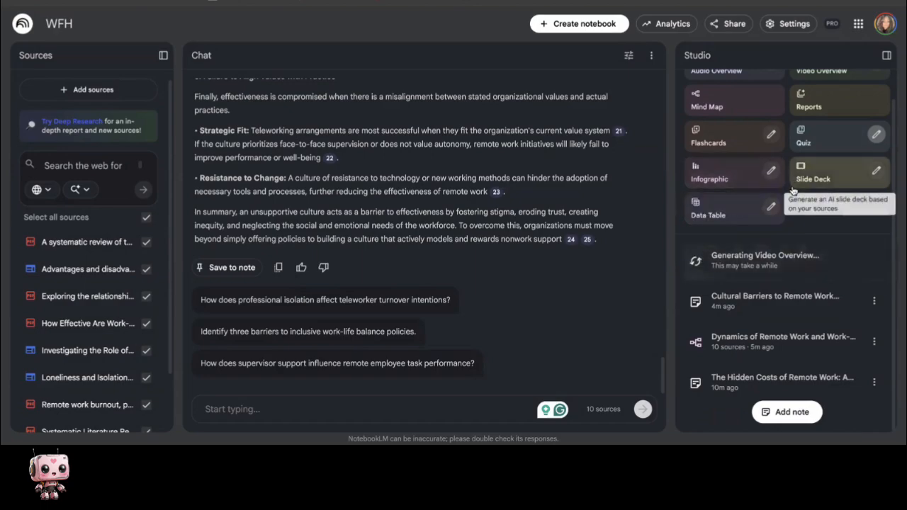
pyautogui.click(772, 172)
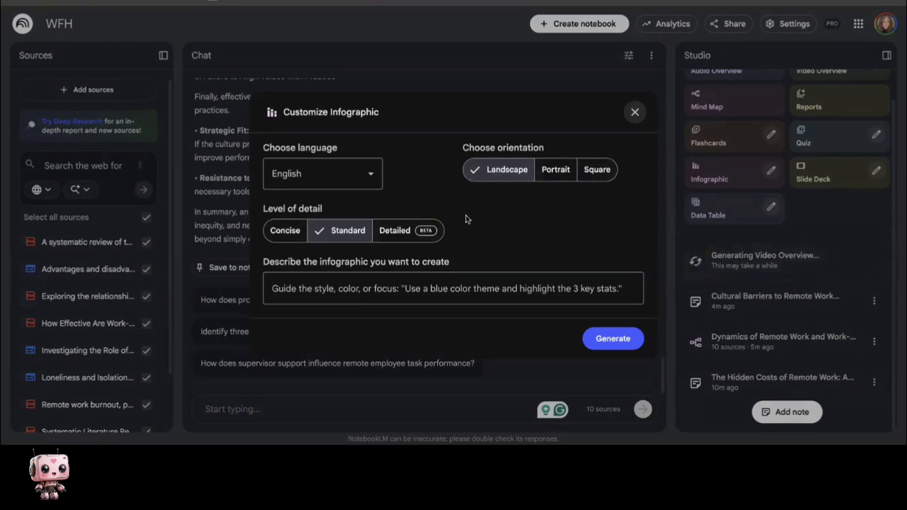
pyautogui.click(280, 296)
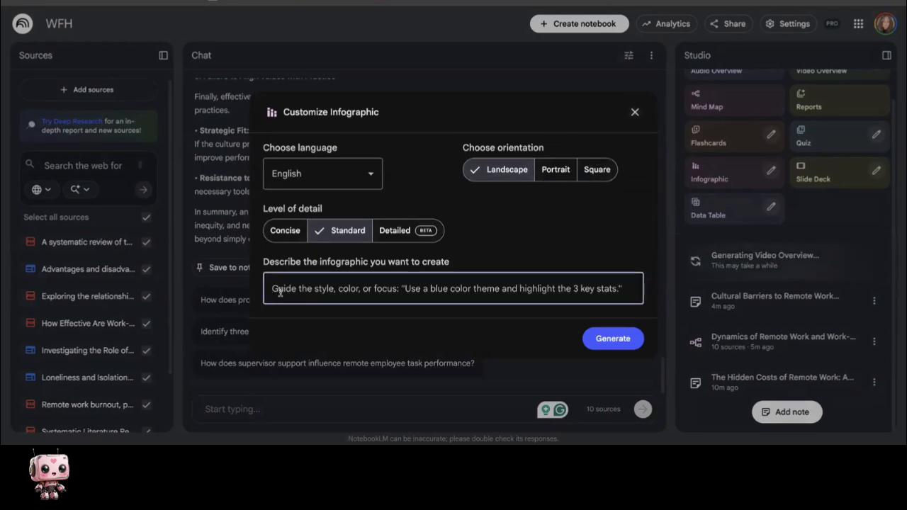
pyautogui.write('high')
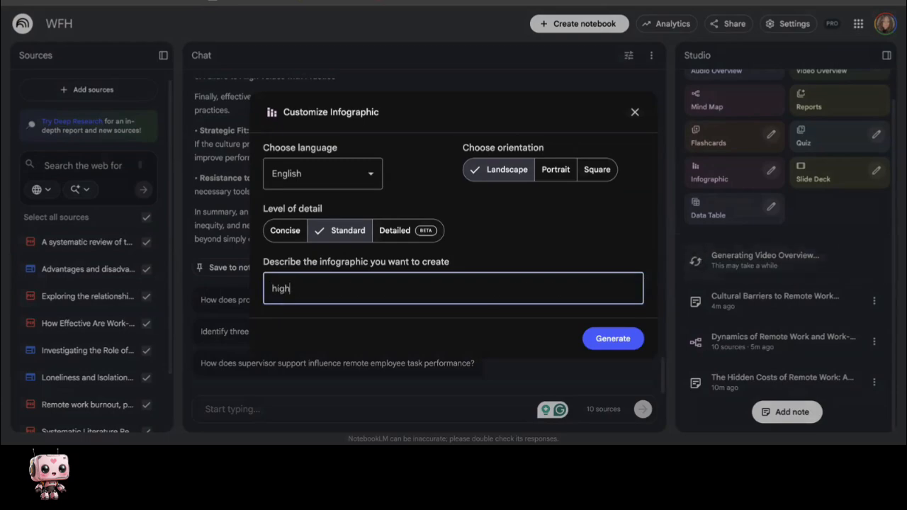
pyautogui.write('-level orvev')
pyautogui.write('view and use the color blue')
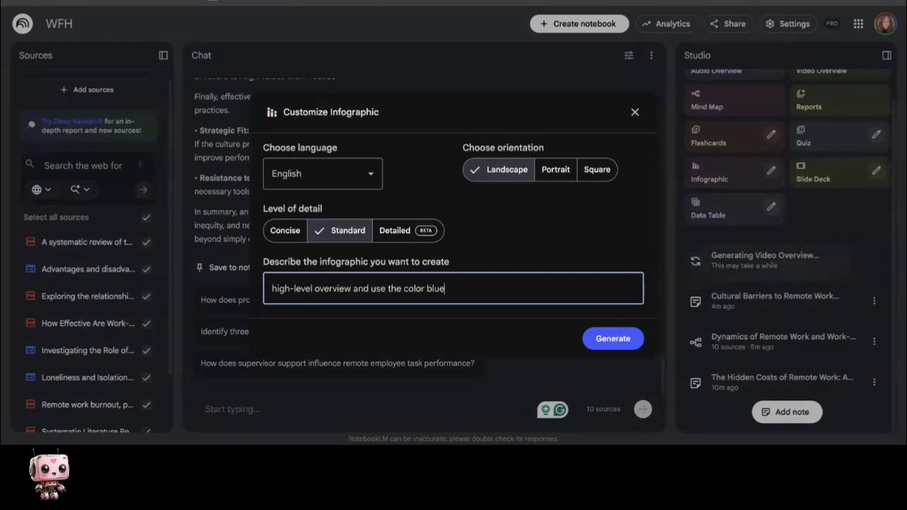
pyautogui.click(614, 338)
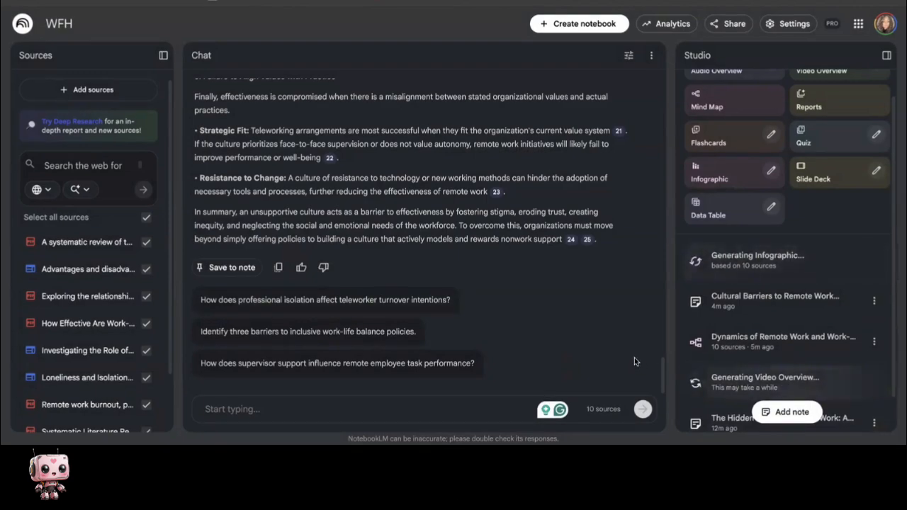
# Generate a Detailed Deck slide deck in English with default length and the description "high-level overview"
pyautogui.click(877, 173)
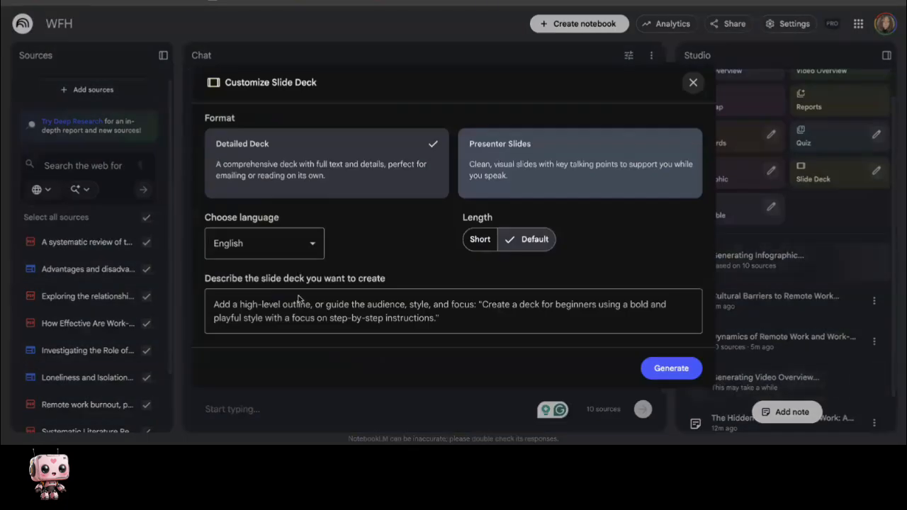
pyautogui.click(266, 314)
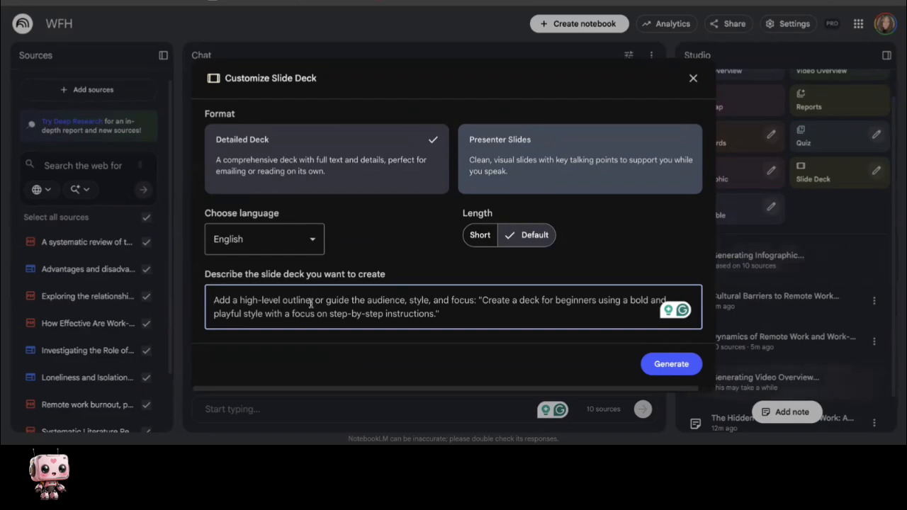
pyautogui.write('Gu')
pyautogui.press('BackSpace')
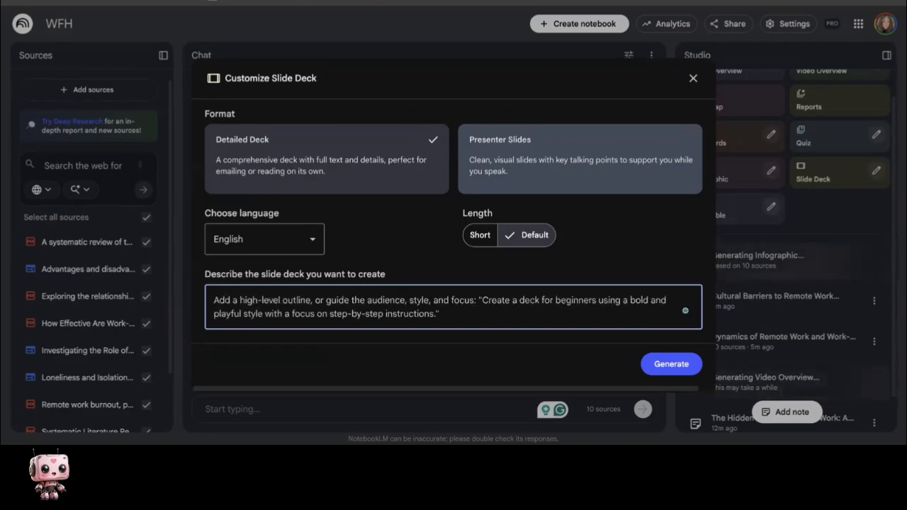
pyautogui.write('high-l')
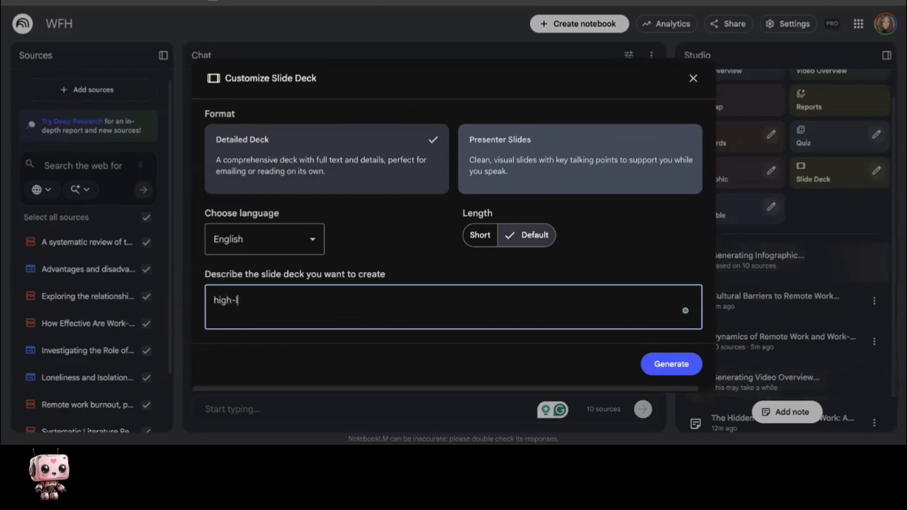
pyautogui.write('evel overview')
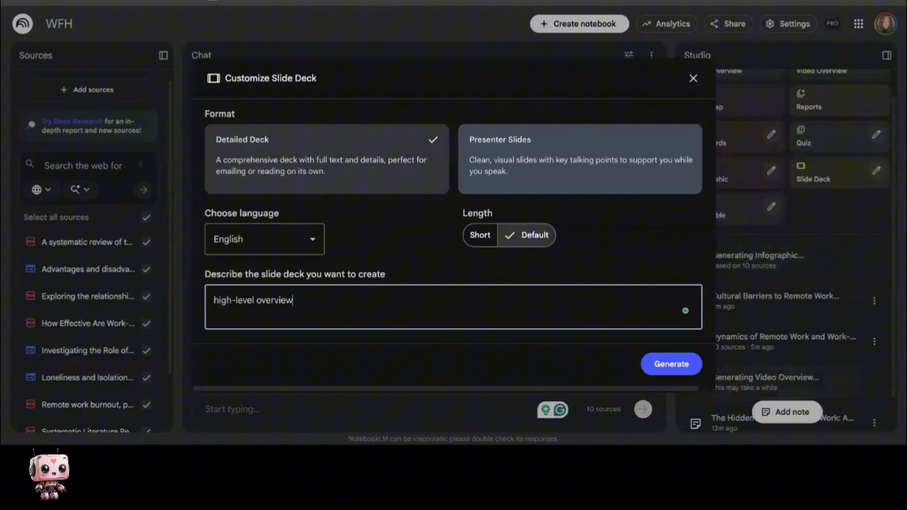
pyautogui.click(650, 365)
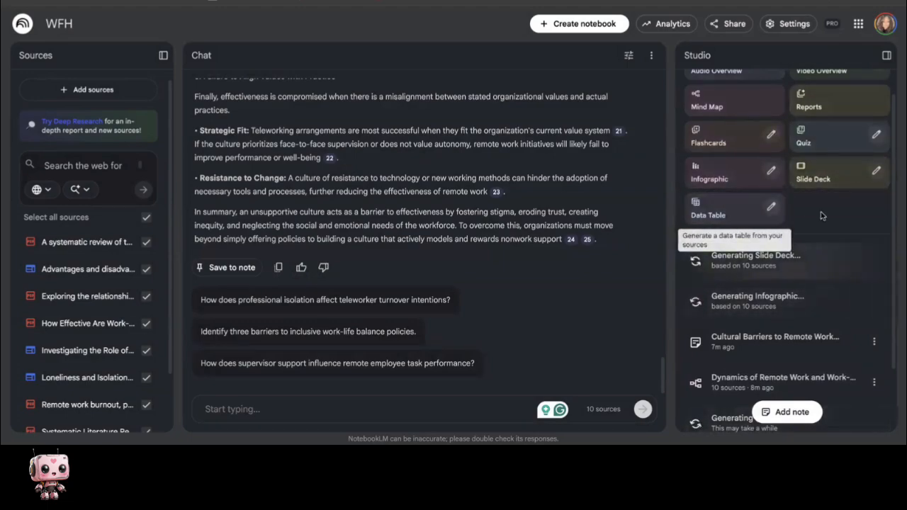
# Generate a data table from the sources in English, leaving its description empty
pyautogui.scroll(-1, 817, 217)
pyautogui.scroll(1, 816, 221)
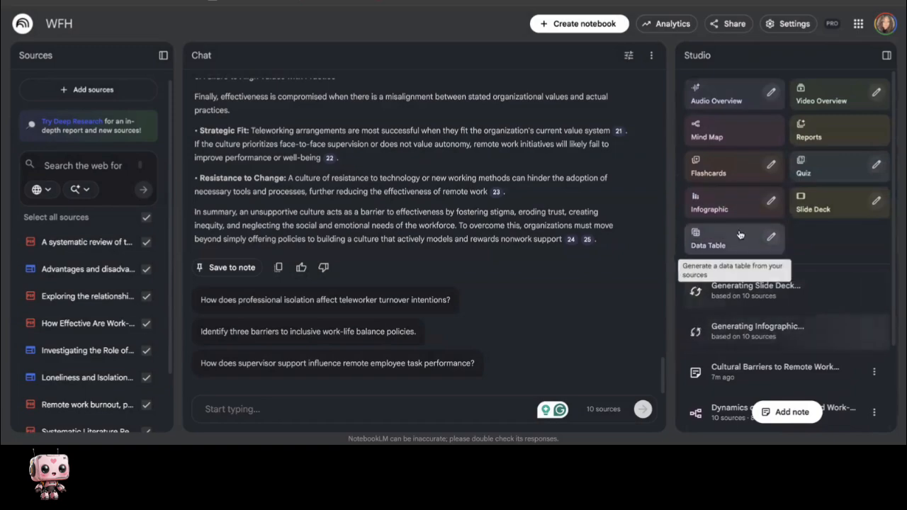
pyautogui.click(770, 236)
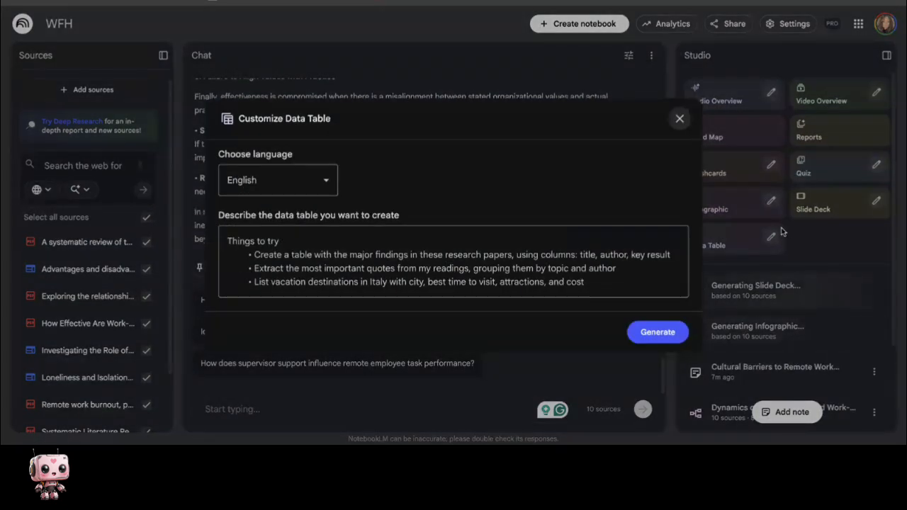
pyautogui.click(230, 239)
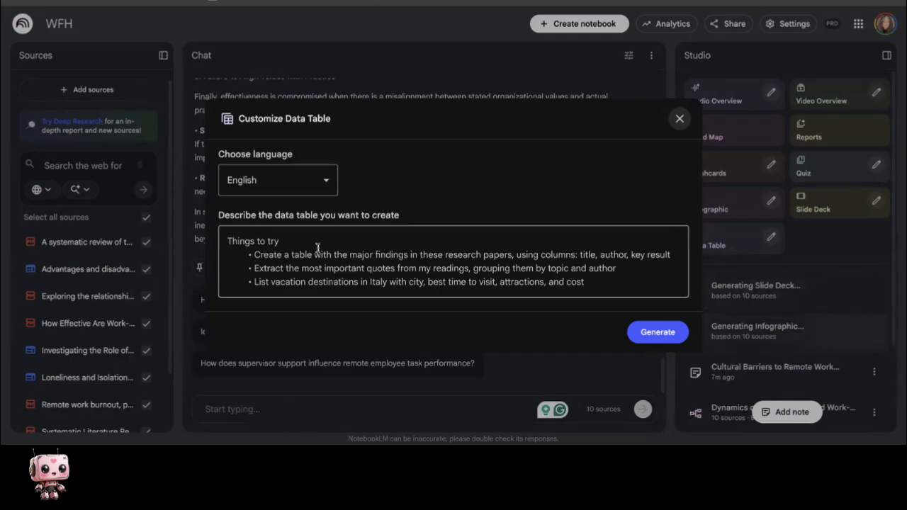
pyautogui.click(646, 337)
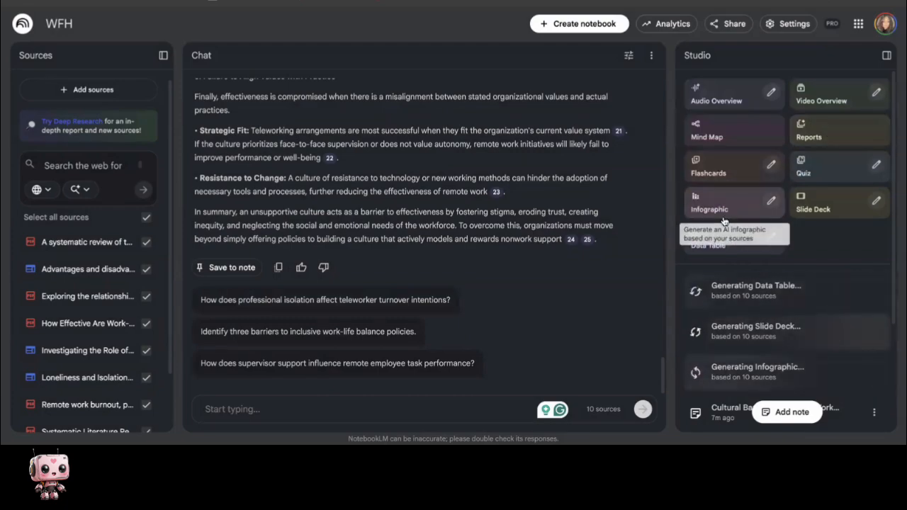
# Check the progress of the Studio outputs, view the finished infographic on remote work benefits and challenges, and close it
pyautogui.scroll(-2, 838, 266)
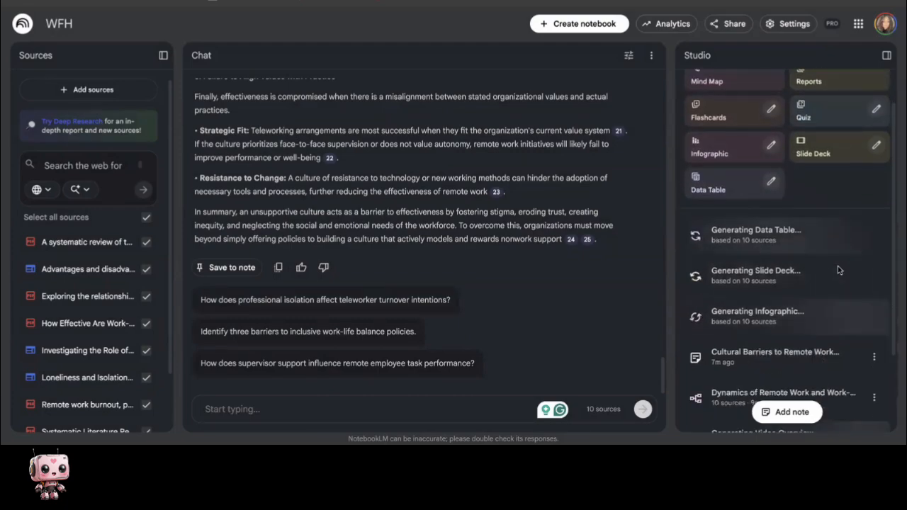
pyautogui.scroll(-1, 837, 270)
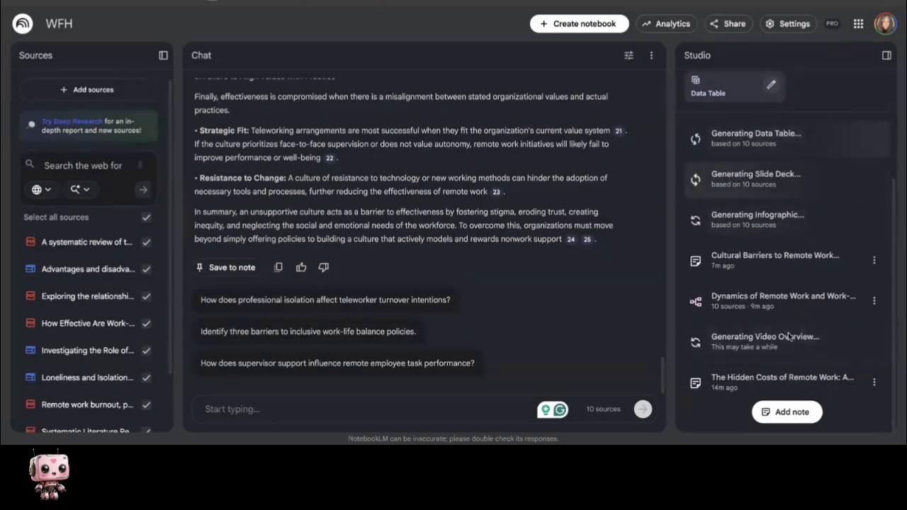
pyautogui.scroll(3, 765, 272)
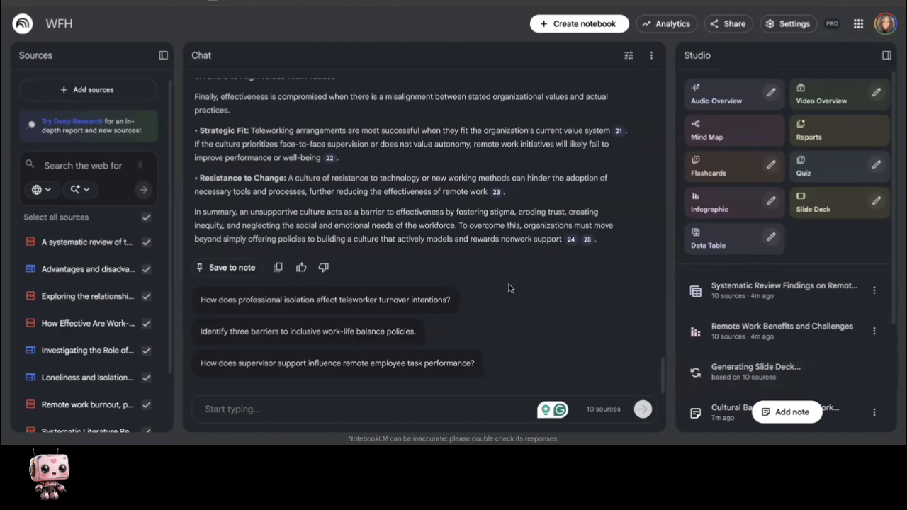
pyautogui.scroll(-2, 739, 239)
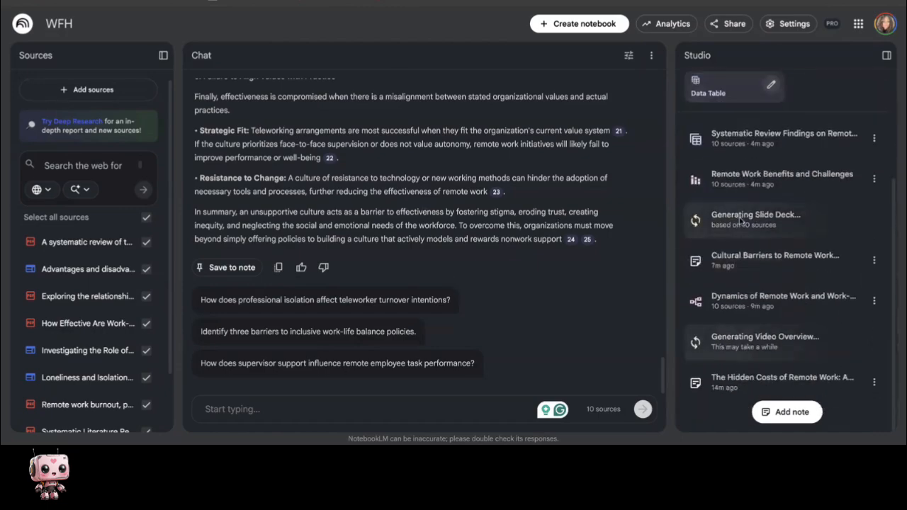
pyautogui.click(742, 183)
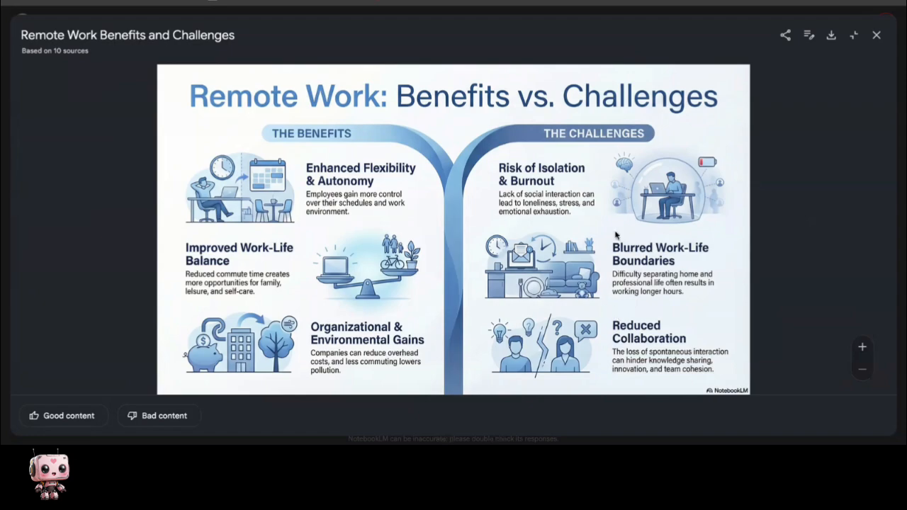
pyautogui.click(877, 35)
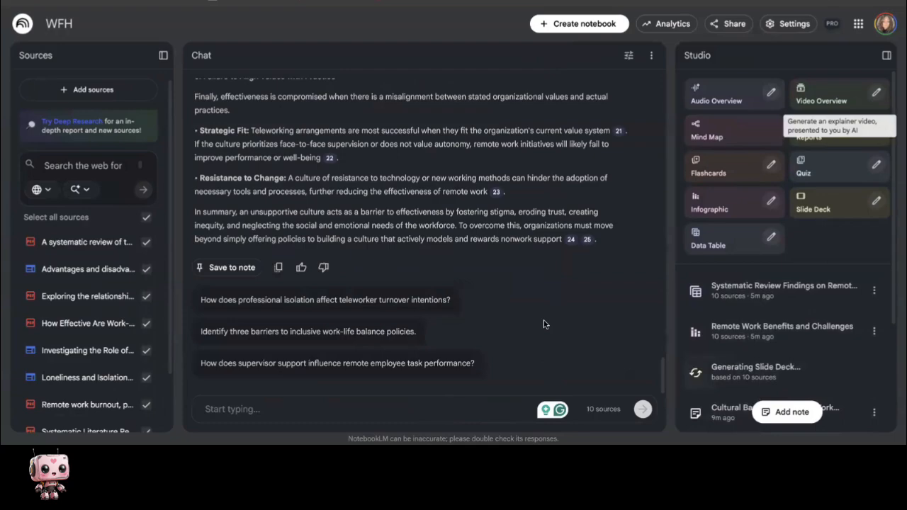
# Open the generated data table, widen its view to examine all rows and columns, restore the layout, and close the table
pyautogui.click(794, 289)
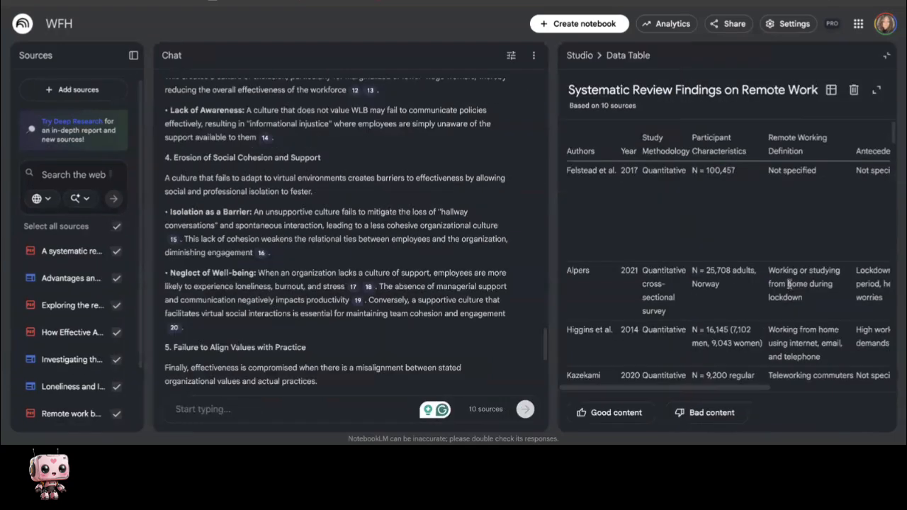
pyautogui.scroll(-3, 741, 310)
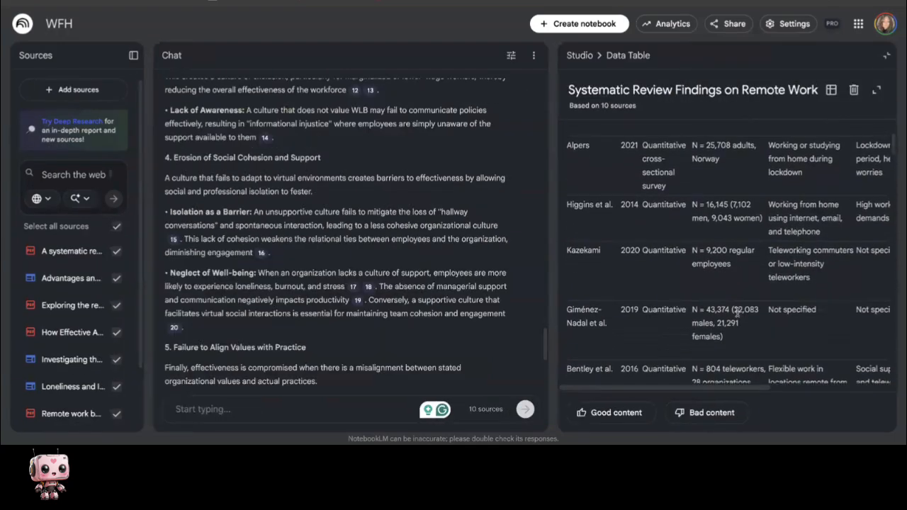
pyautogui.scroll(-2, 735, 315)
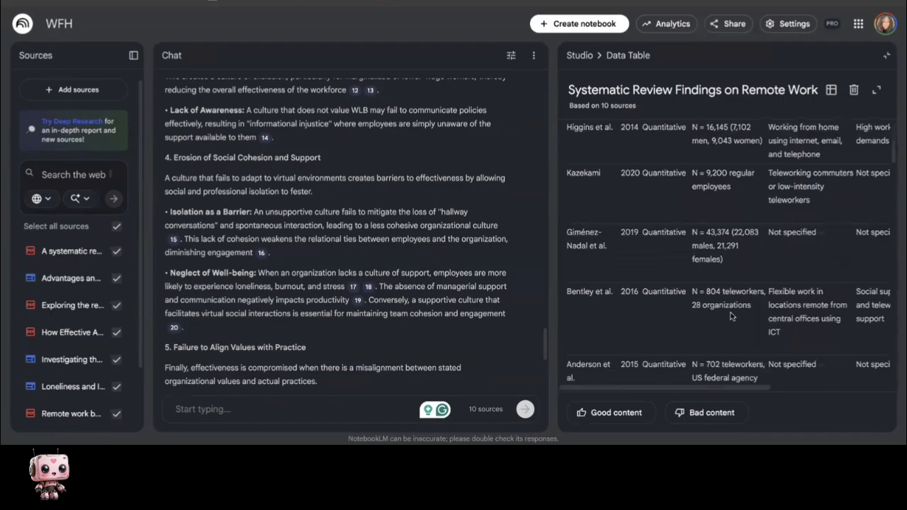
pyautogui.scroll(5, 732, 316)
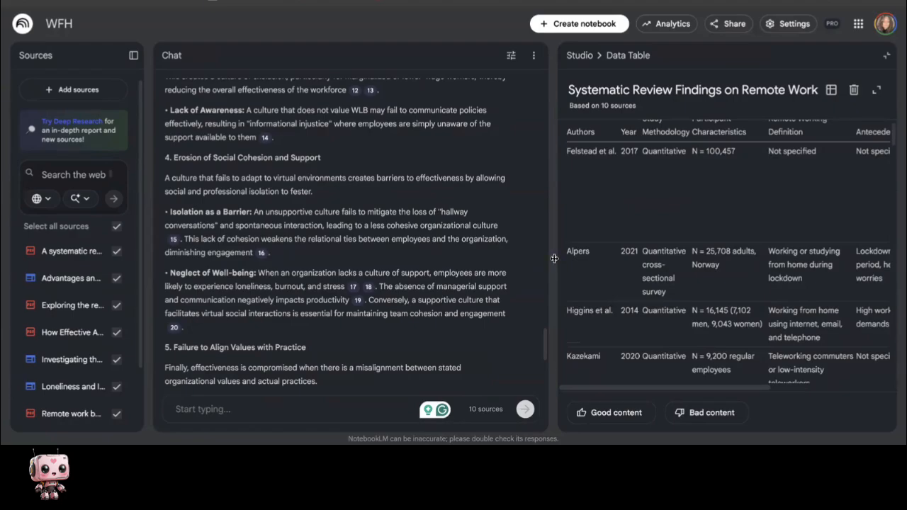
pyautogui.moveTo(554, 258); pyautogui.dragTo(186, 281)
pyautogui.scroll(-10, 533, 294)
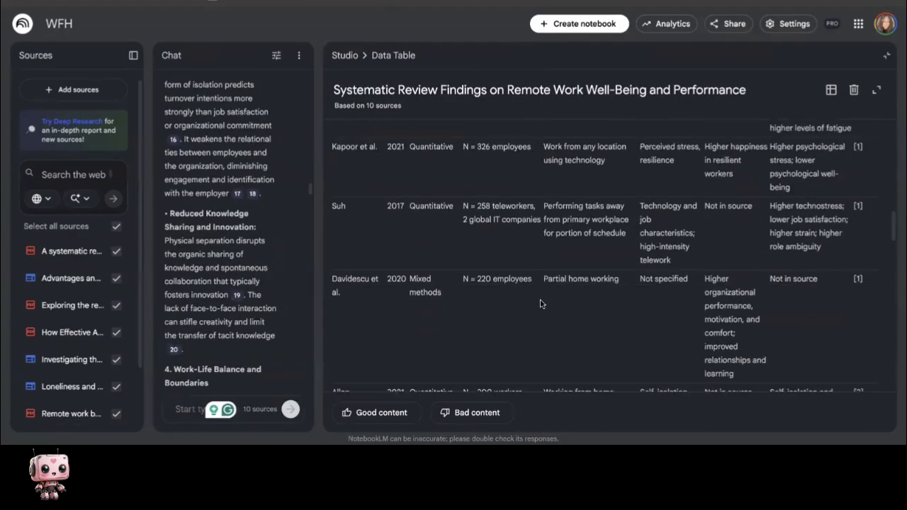
pyautogui.scroll(-5, 540, 304)
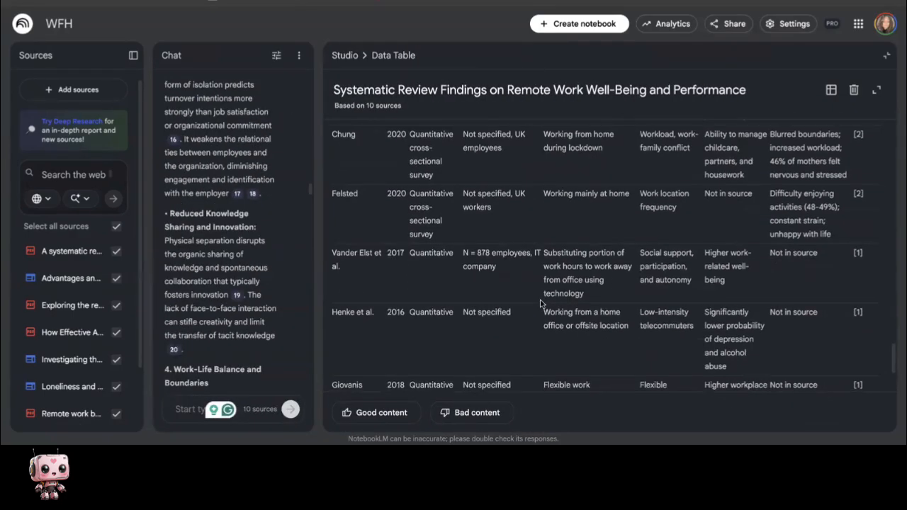
pyautogui.scroll(15, 540, 303)
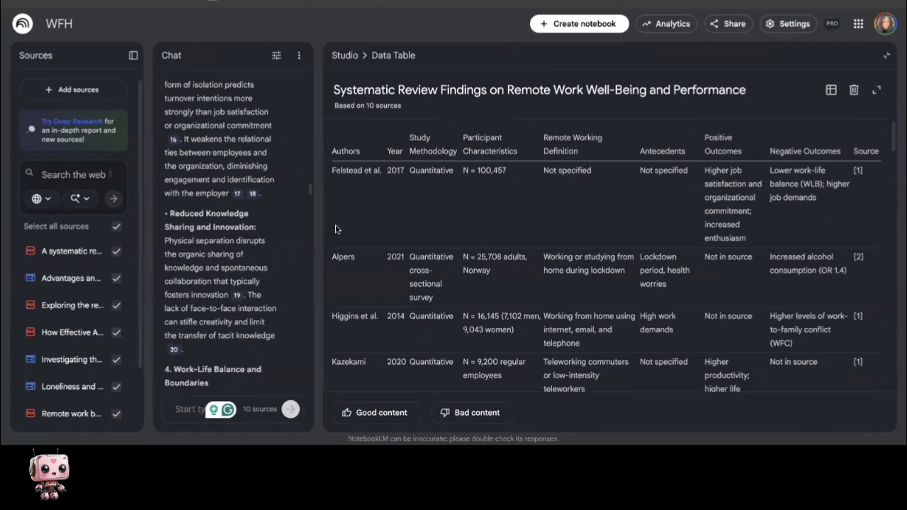
pyautogui.moveTo(320, 232); pyautogui.dragTo(718, 124)
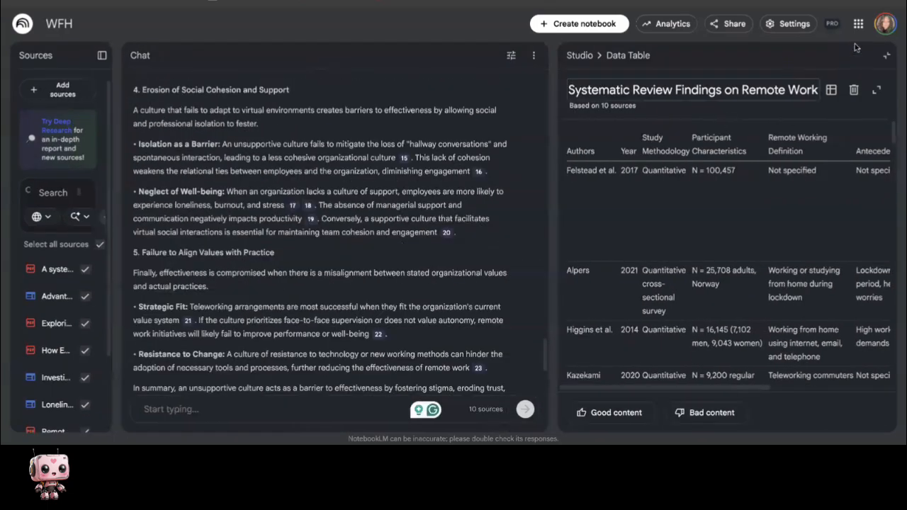
pyautogui.click(886, 56)
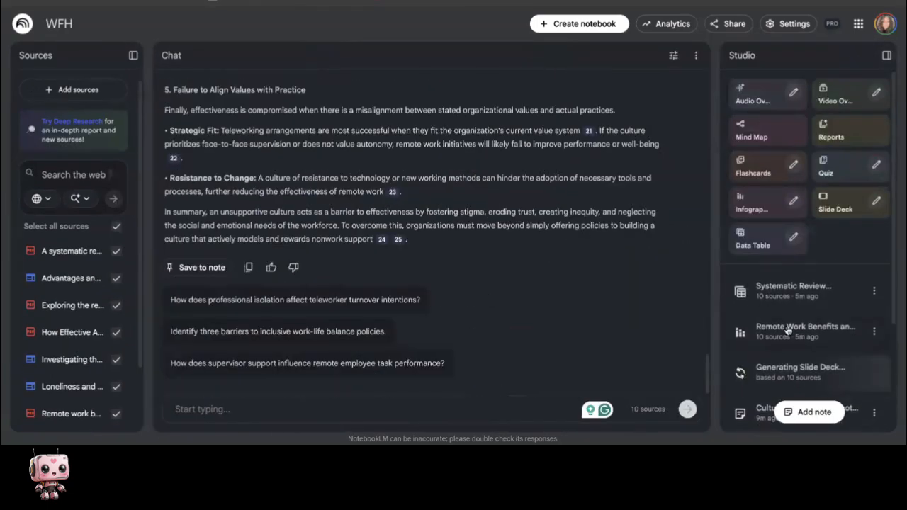
# Open the "Telework: What the Research Says" video overview and play it in full screen
pyautogui.scroll(-2, 784, 341)
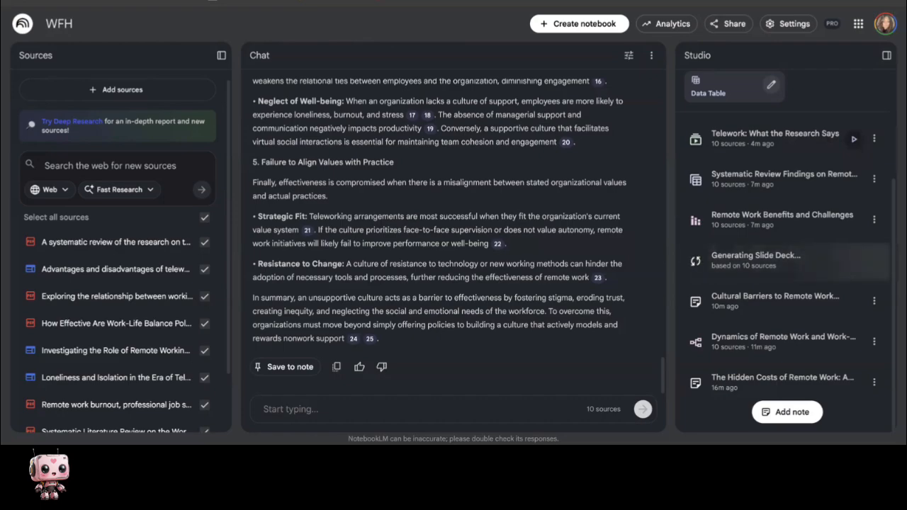
pyautogui.click(854, 139)
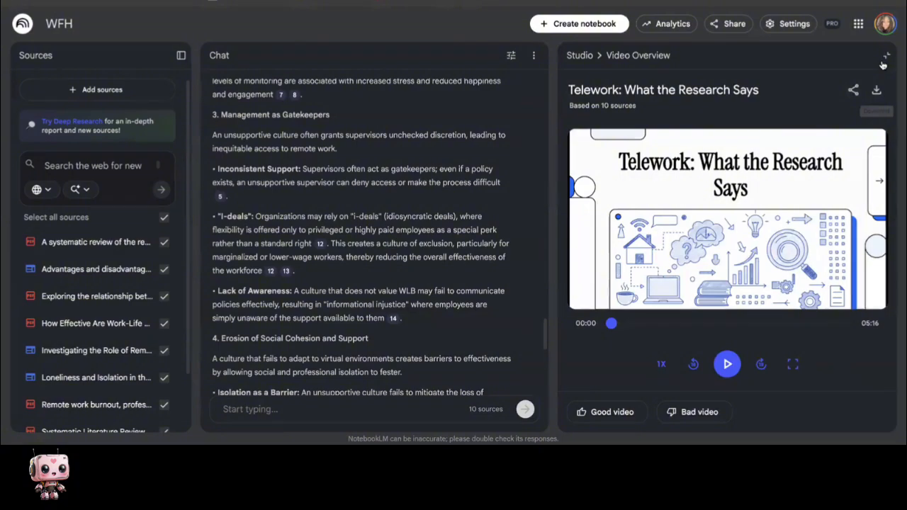
pyautogui.click(793, 365)
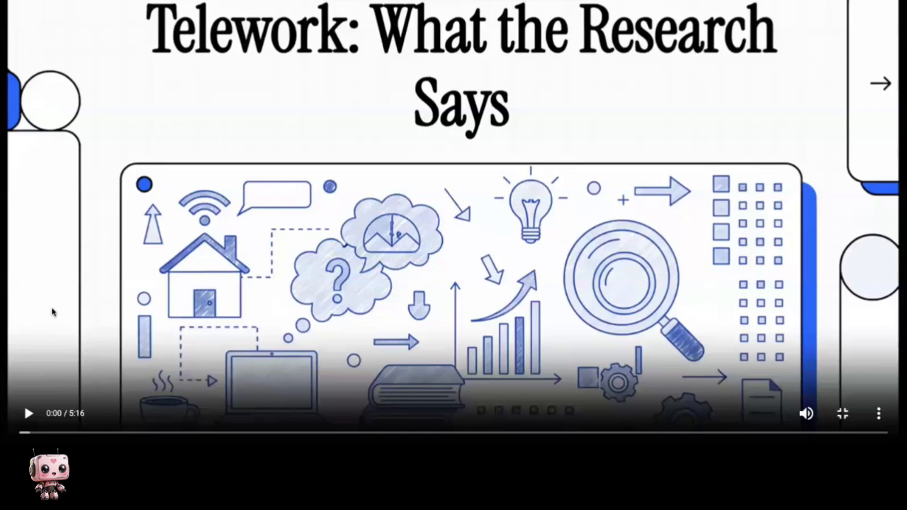
pyautogui.click(26, 414)
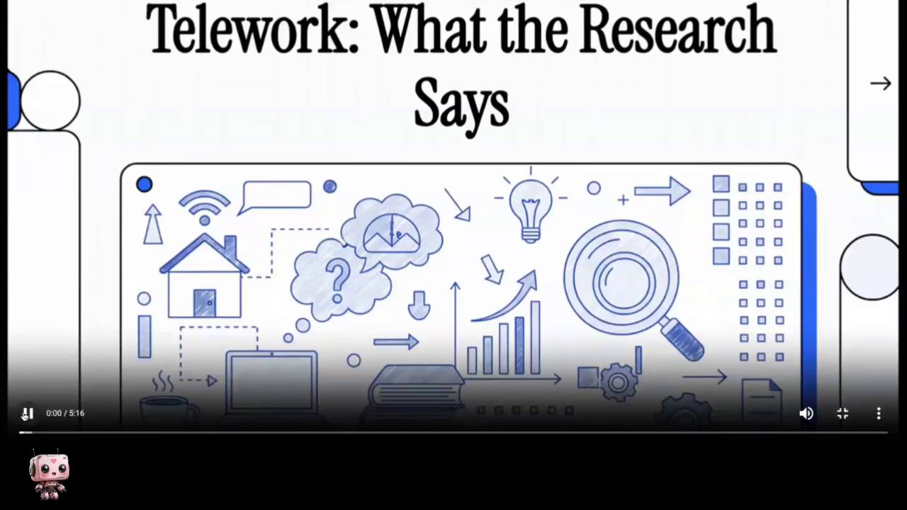